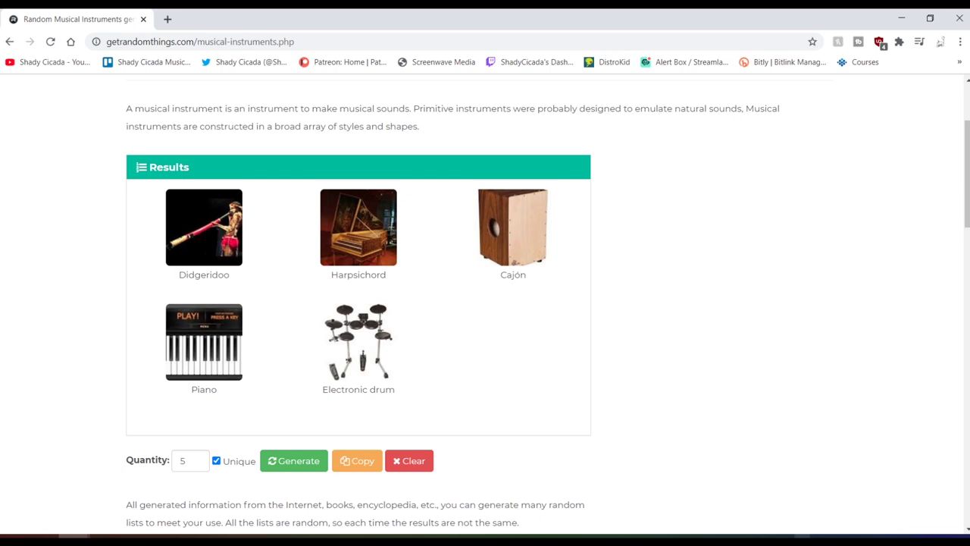
- Look up how to pronounce cajon with a Google search and play the audio for cajon drum on HowToPronounce
{"action": "key", "text": "ctrl+t"}
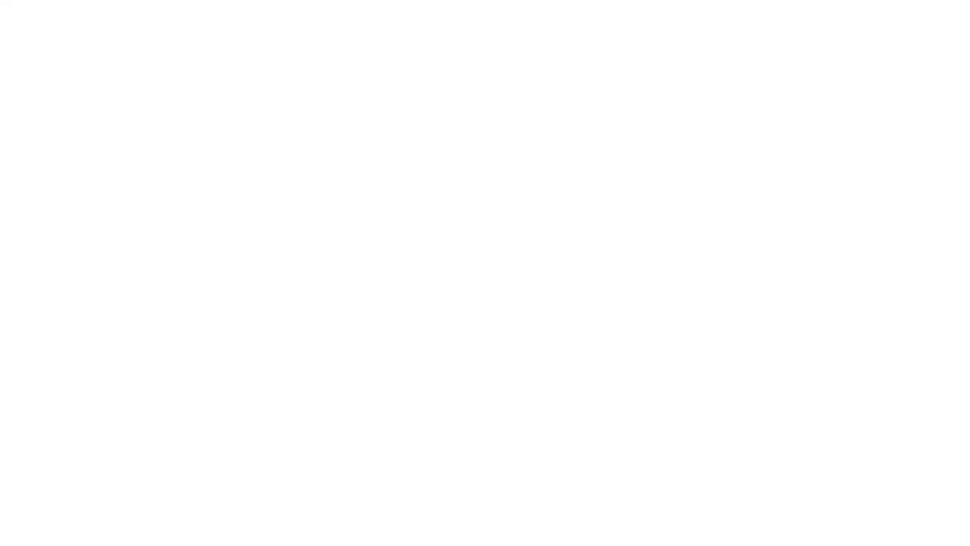
{"action": "type", "text": "how do you prnounce cajon"}
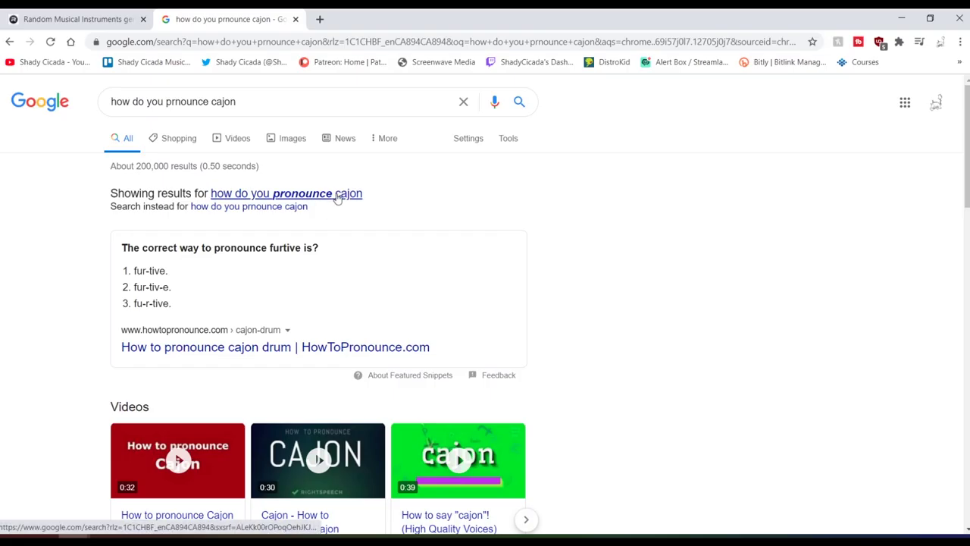
{"action": "left_click", "coordinate": [338, 194]}
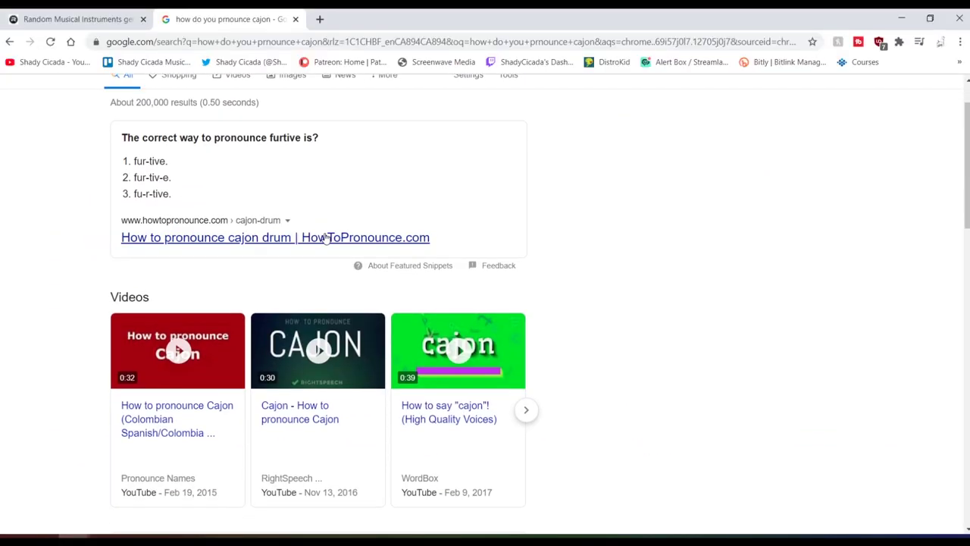
{"action": "left_click", "coordinate": [250, 227]}
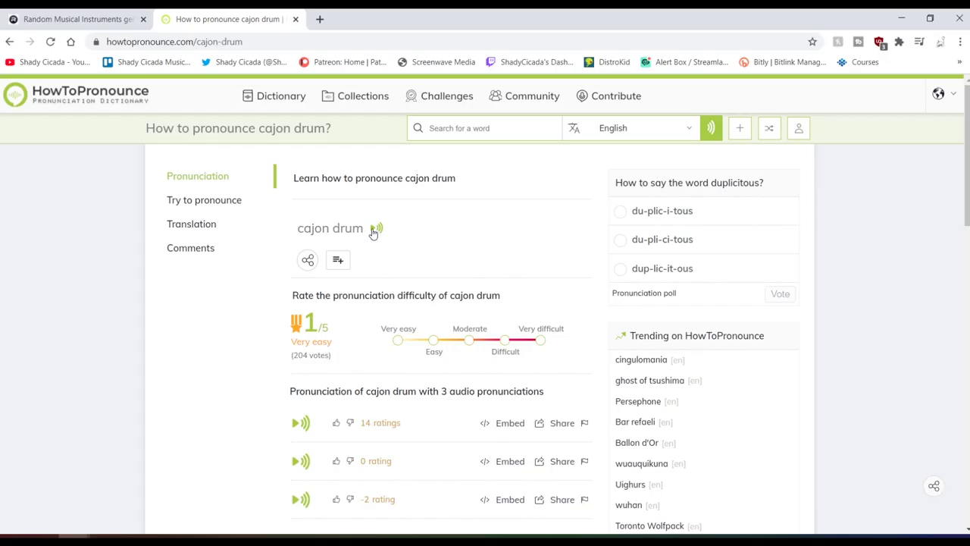
{"action": "left_click", "coordinate": [374, 230]}
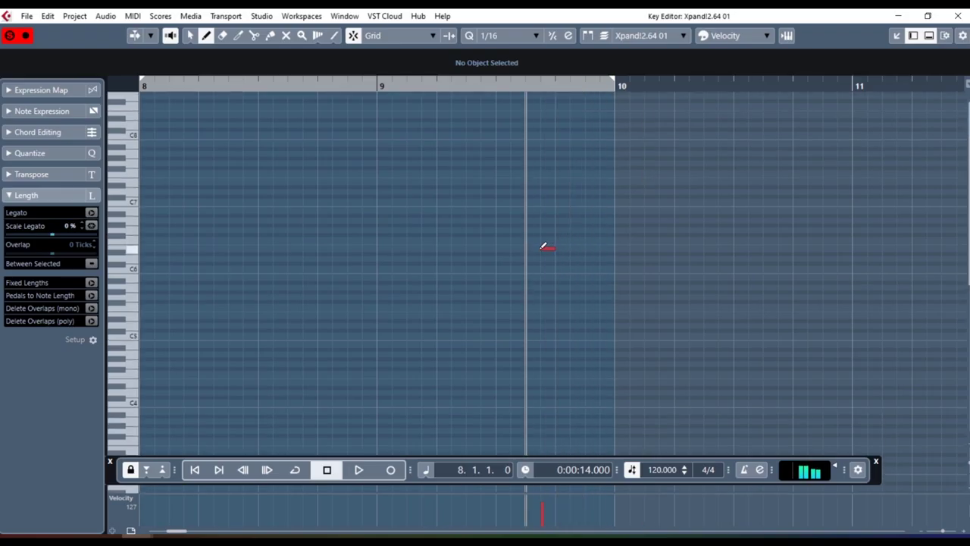
- In Cubase, leave the Xpand!2.64 note editor and open a new Harpsichord part over bars 8 and 9 in the Key Editor
{"action": "key", "text": "Escape"}
{"action": "left_click", "coordinate": [260, 150]}
{"action": "left_click", "coordinate": [563, 258]}
{"action": "key", "text": "Delete"}
{"action": "left_click", "coordinate": [460, 212]}
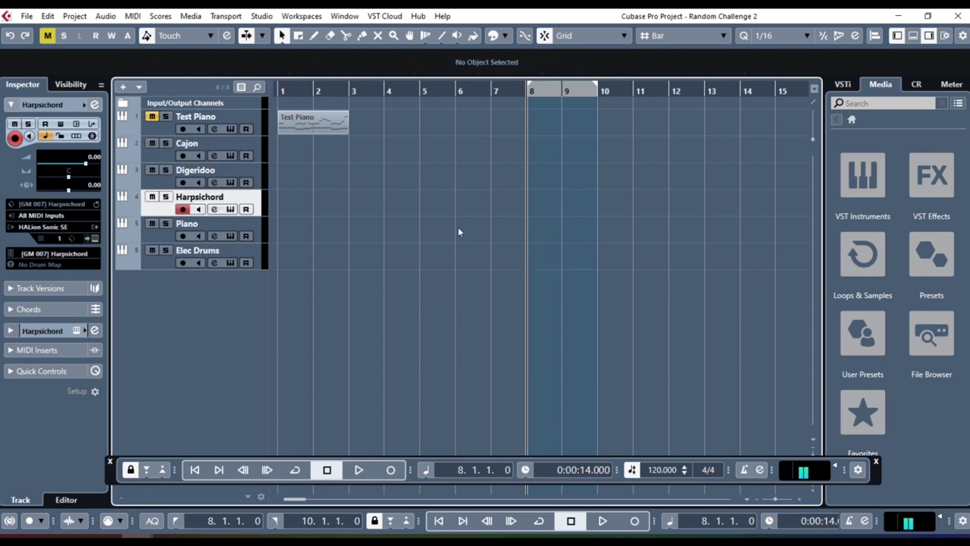
{"action": "double_click", "coordinate": [555, 199]}
{"action": "double_click", "coordinate": [557, 203]}
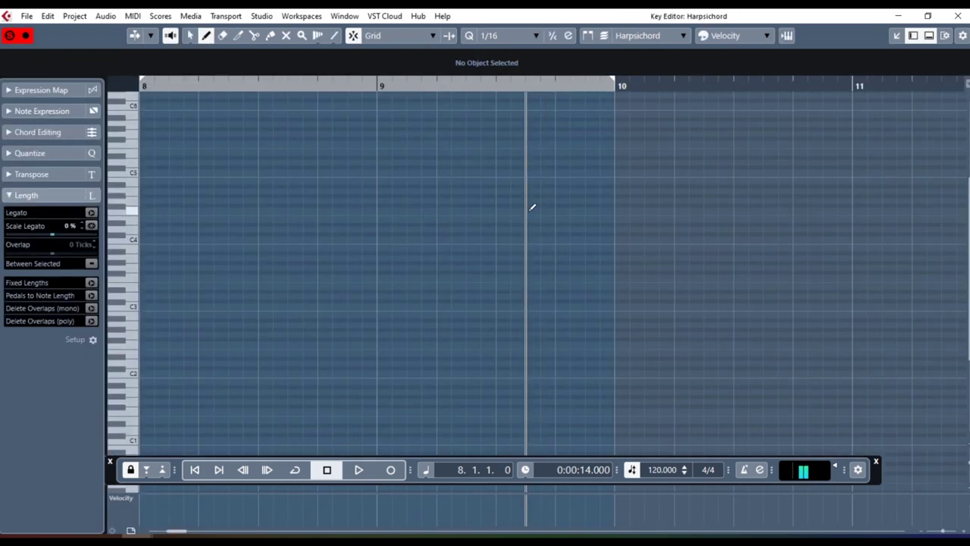
- Enter a sixteenth-note harpsichord line from bar 8, alternating a repeated upper note with a descending lower voice, and play it back
{"action": "key", "text": "KP_Multiply"}
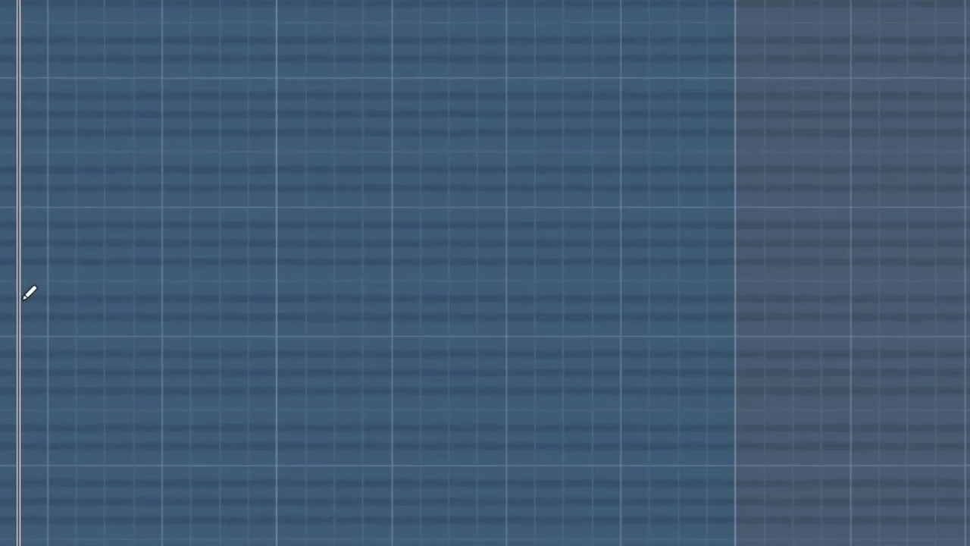
{"action": "left_click", "coordinate": [243, 470]}
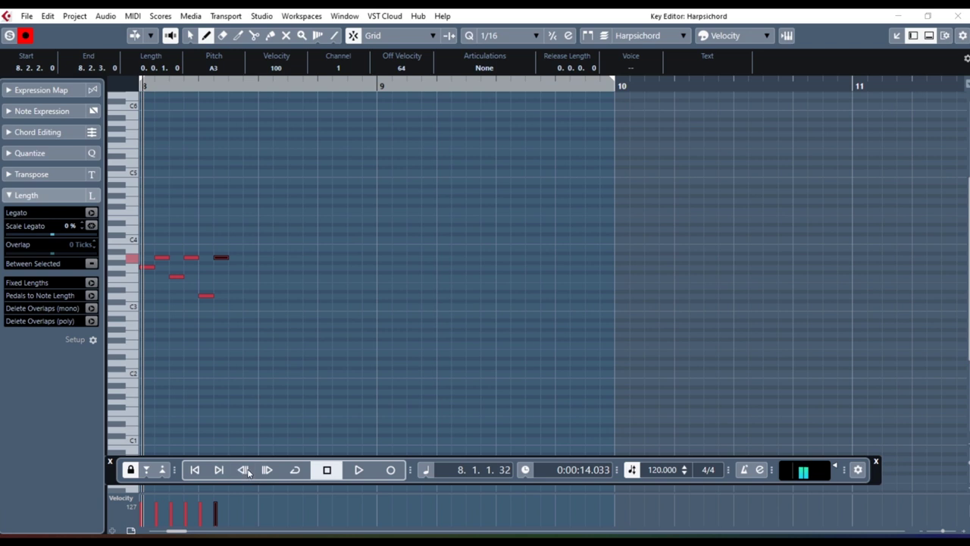
{"action": "key", "text": "space"}
{"action": "key", "text": "space"}
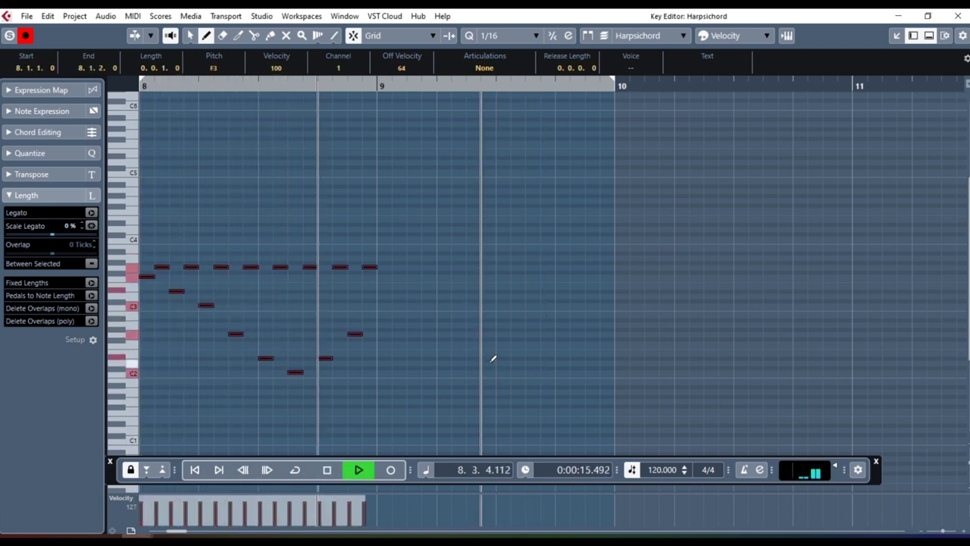
- Extend the harpsichord line through bar 9 and transpose it up so it starts on G#3, checking it by playback
{"action": "key", "text": "space"}
{"action": "key", "text": "Up"}
{"action": "left_click", "coordinate": [250, 469]}
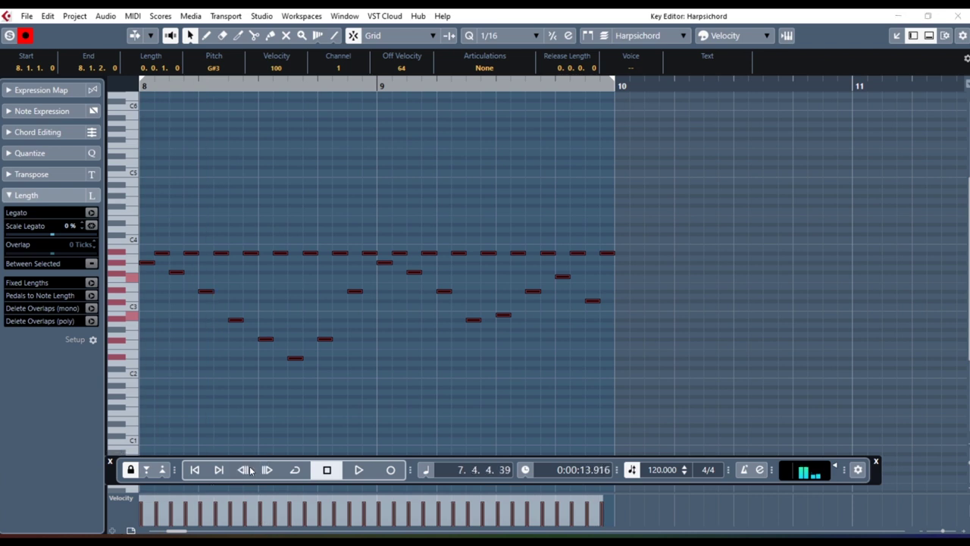
{"action": "key", "text": "space"}
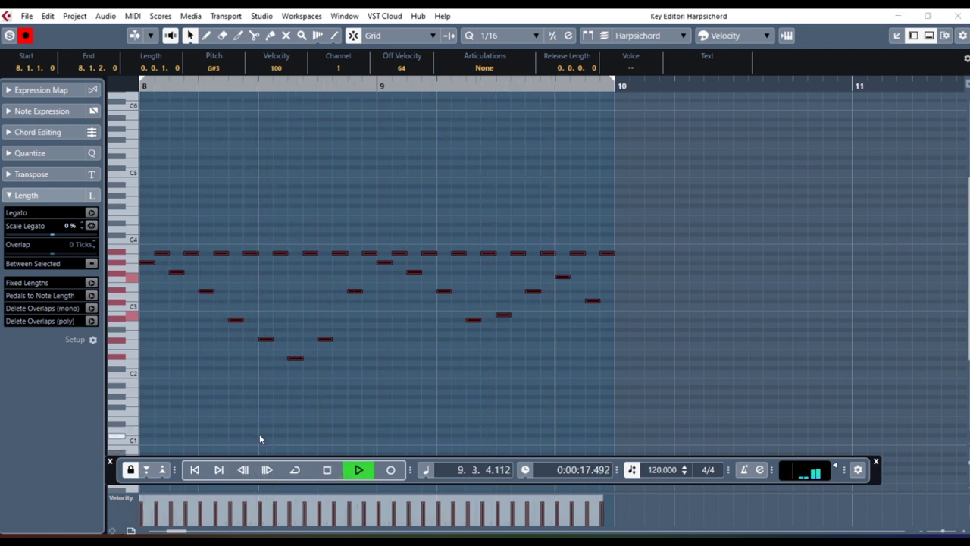
{"action": "key", "text": "space"}
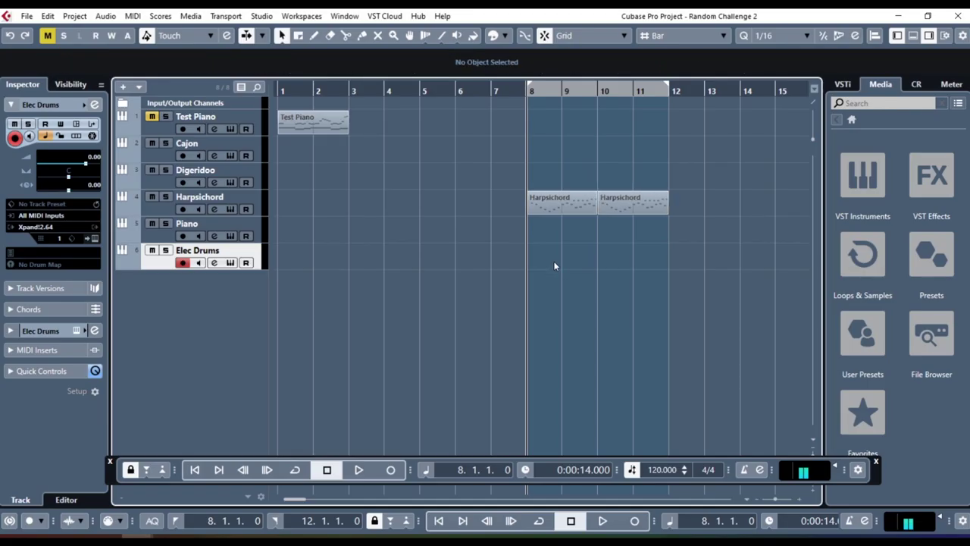
- Create an Elec Drums part from bar 8 with C1 hits at 8.1.1, 8.1.3 and 8.4.1 and a D1 hit at 8.3.1
{"action": "double_click", "coordinate": [551, 261]}
{"action": "double_click", "coordinate": [576, 264]}
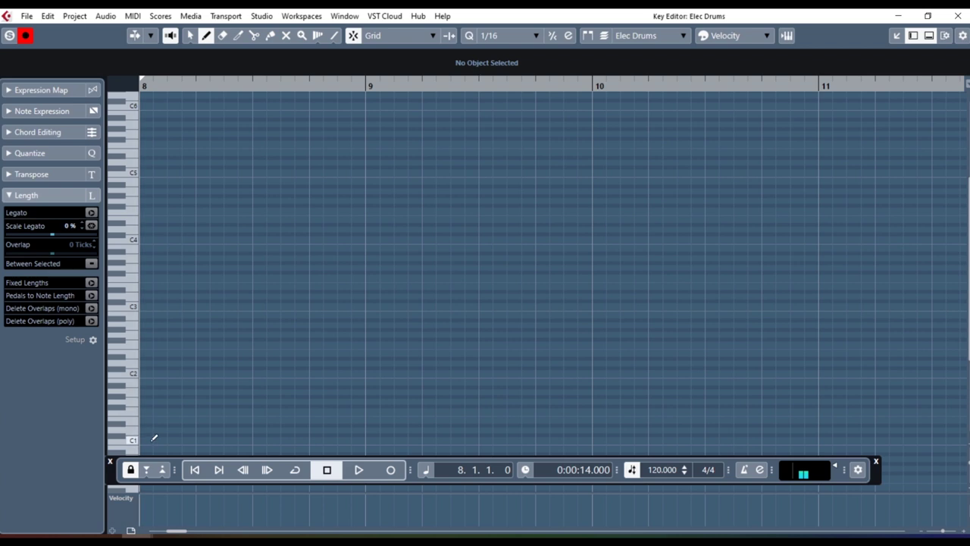
{"action": "left_click", "coordinate": [144, 439]}
{"action": "left_click", "coordinate": [172, 435]}
{"action": "key", "text": "space"}
{"action": "left_click", "coordinate": [259, 430]}
{"action": "left_click", "coordinate": [315, 439]}
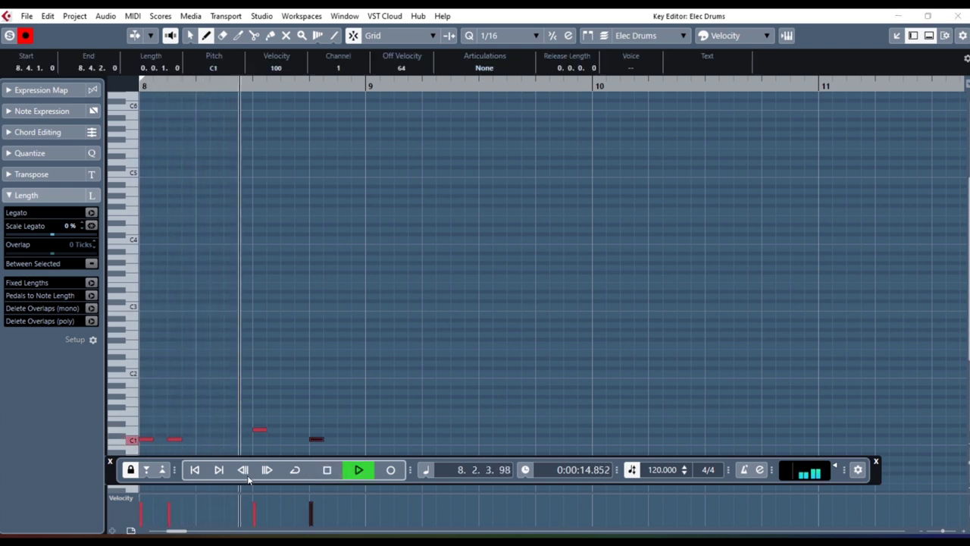
- Continue the C1 and D1 drum beat through bar 9 and draw a row of repeated hi-hat hits above it
{"action": "key", "text": "space"}
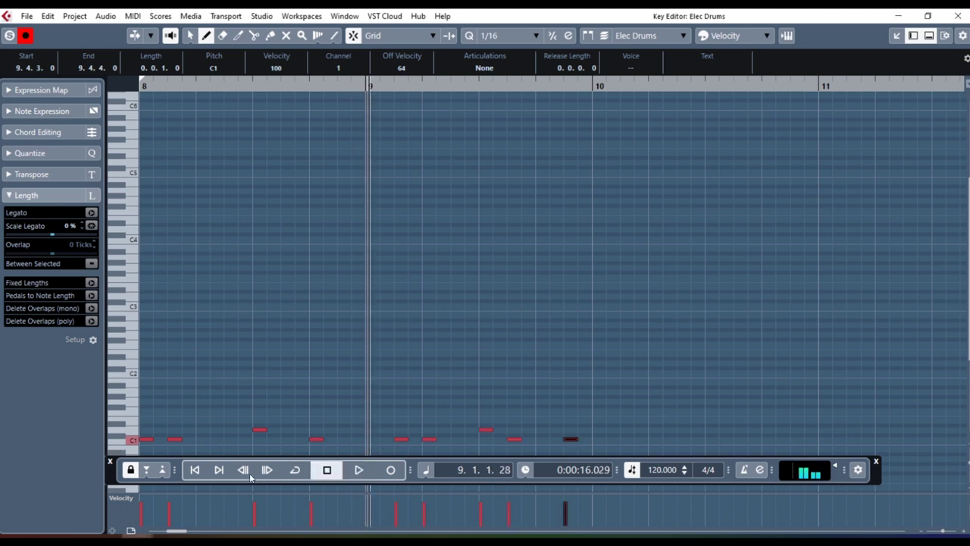
{"action": "left_click", "coordinate": [249, 473]}
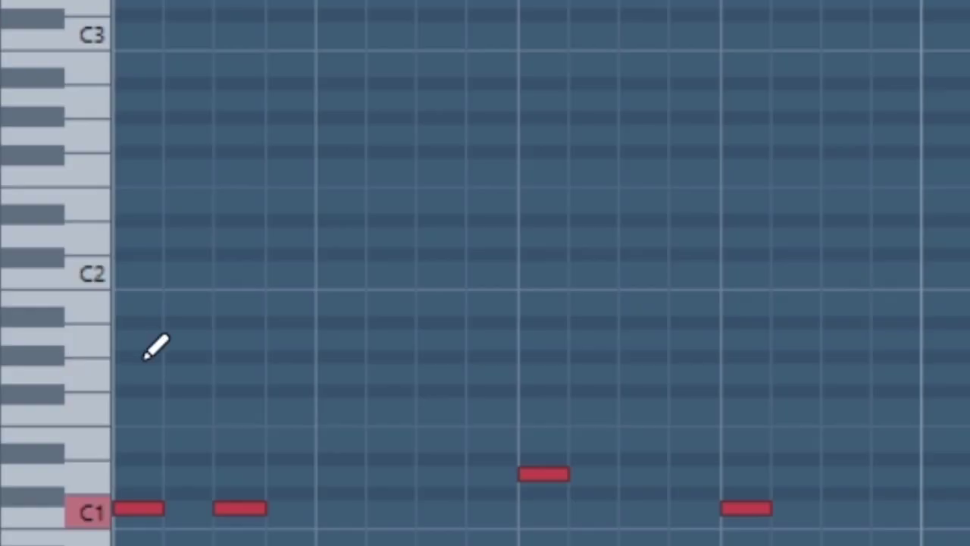
{"action": "left_click_drag", "start_coordinate": [144, 406], "coordinate": [574, 405]}
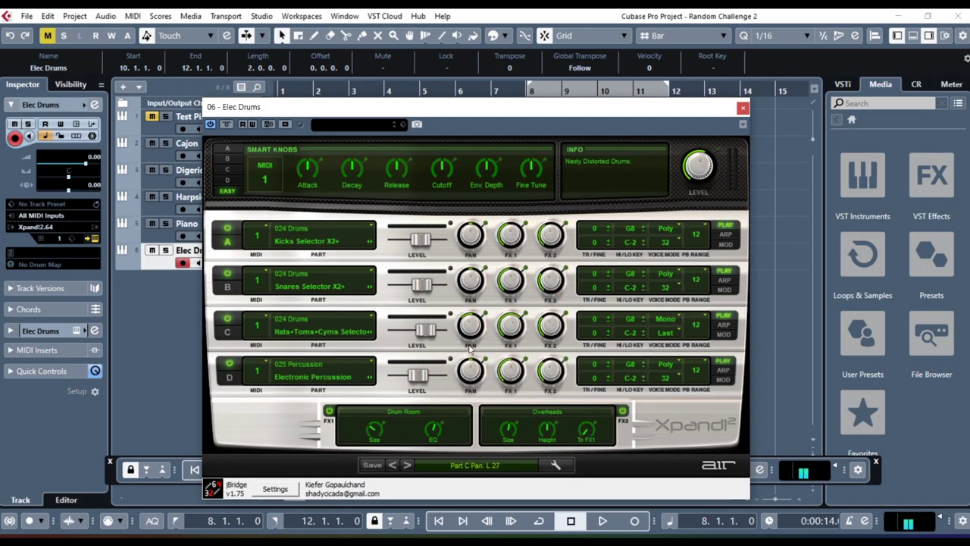
- Adjust the drum panning in Xpand!2 and set the hats, toms and cymbals part's level to about -2.1 dB during playback
{"action": "left_click_drag", "start_coordinate": [464, 278], "coordinate": [464, 287]}
{"action": "key", "text": "space"}
{"action": "left_click_drag", "start_coordinate": [437, 330], "coordinate": [425, 333]}
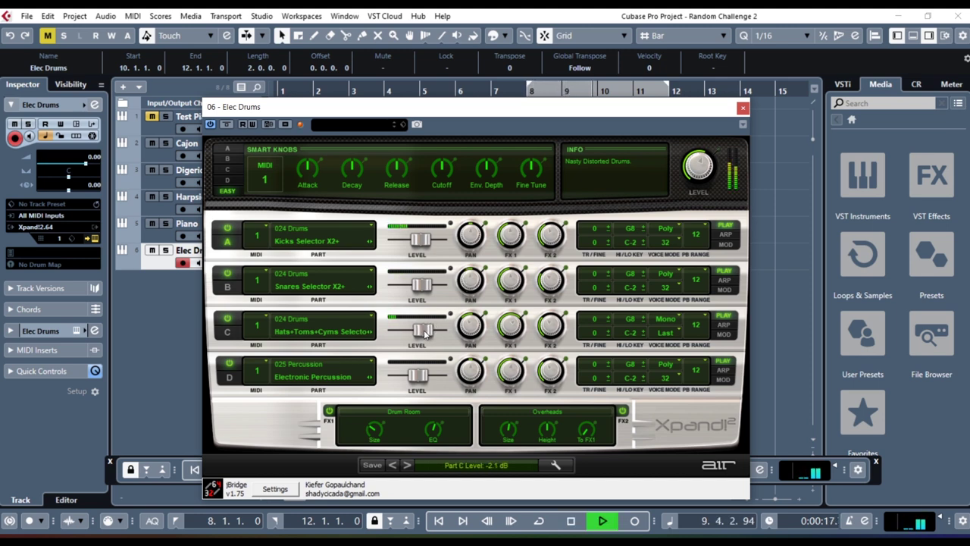
{"action": "key", "text": "space"}
{"action": "left_click", "coordinate": [529, 90]}
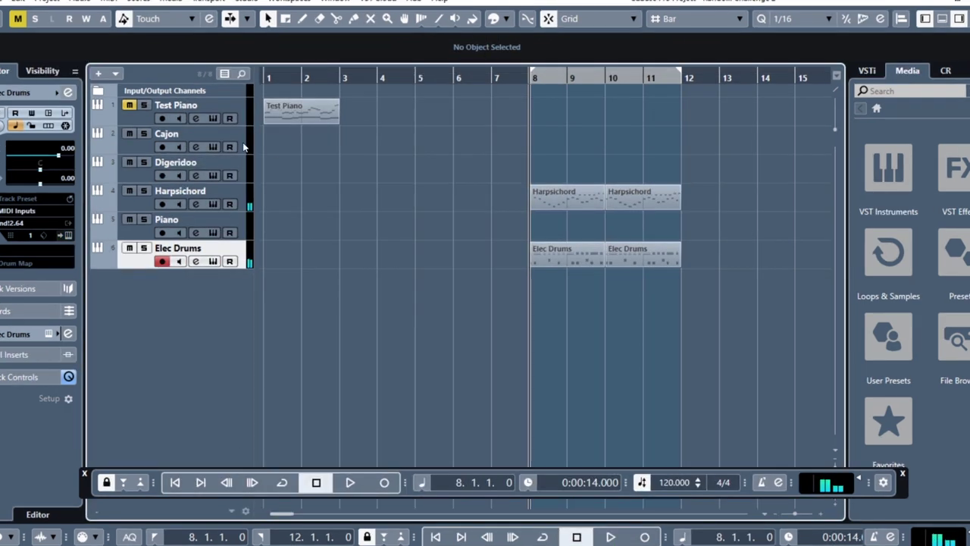
- Create a Cajon pattern over bars 8 and 9 and duplicate it into bars 10 and 11
{"action": "left_click", "coordinate": [243, 142]}
{"action": "double_click", "coordinate": [592, 156]}
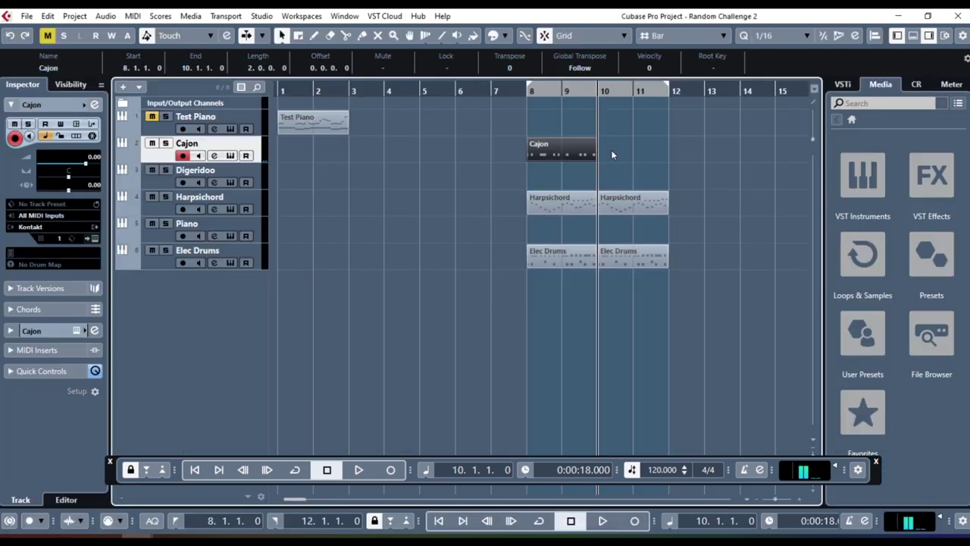
{"action": "key", "text": "ctrl+d"}
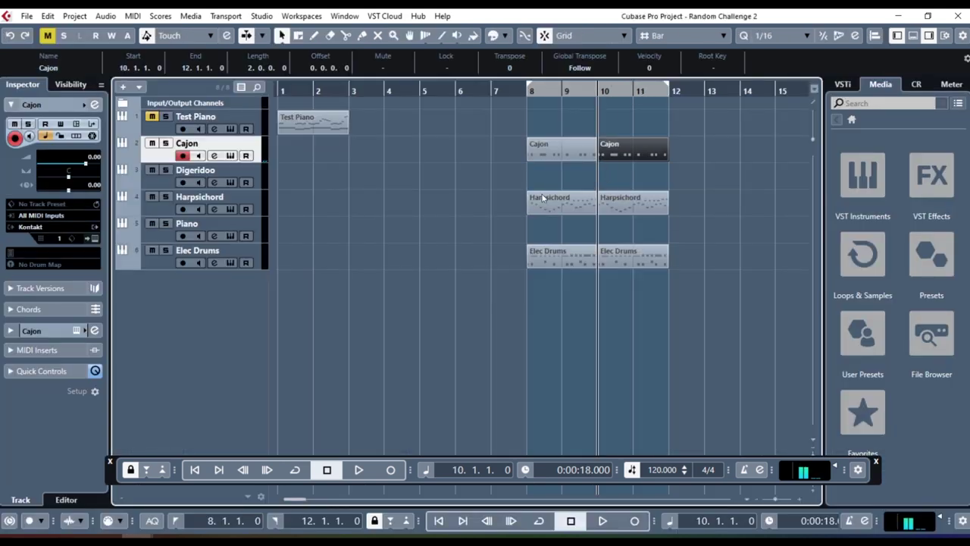
- Set the Cajon track's volume to 2.24 while playing it soloed with the Elec Drums, and clear both solos
{"action": "left_click", "coordinate": [166, 143]}
{"action": "left_click", "coordinate": [166, 250]}
{"action": "key", "text": "space"}
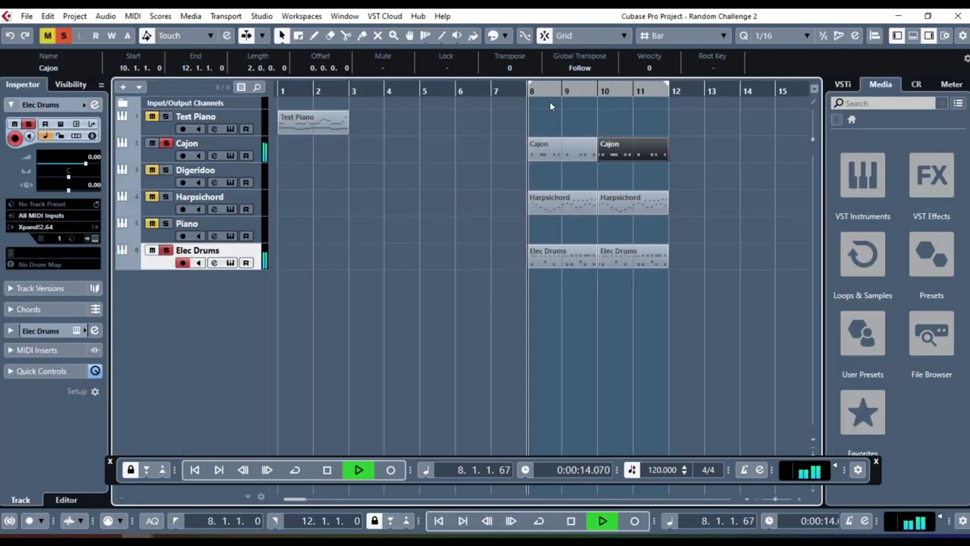
{"action": "left_click", "coordinate": [256, 145]}
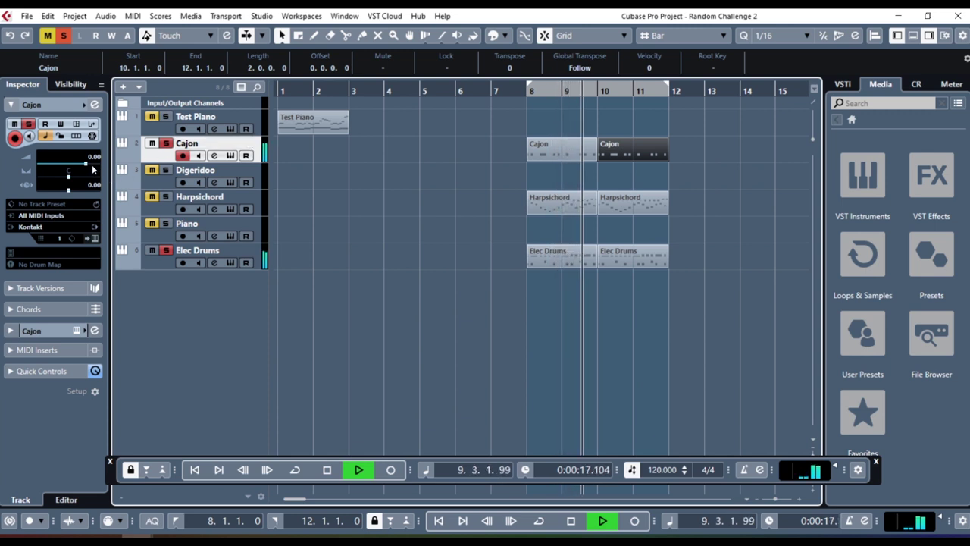
{"action": "key", "text": "space"}
{"action": "left_click", "coordinate": [526, 91]}
{"action": "left_click", "coordinate": [525, 90]}
{"action": "left_click", "coordinate": [165, 143]}
{"action": "left_click", "coordinate": [165, 250]}
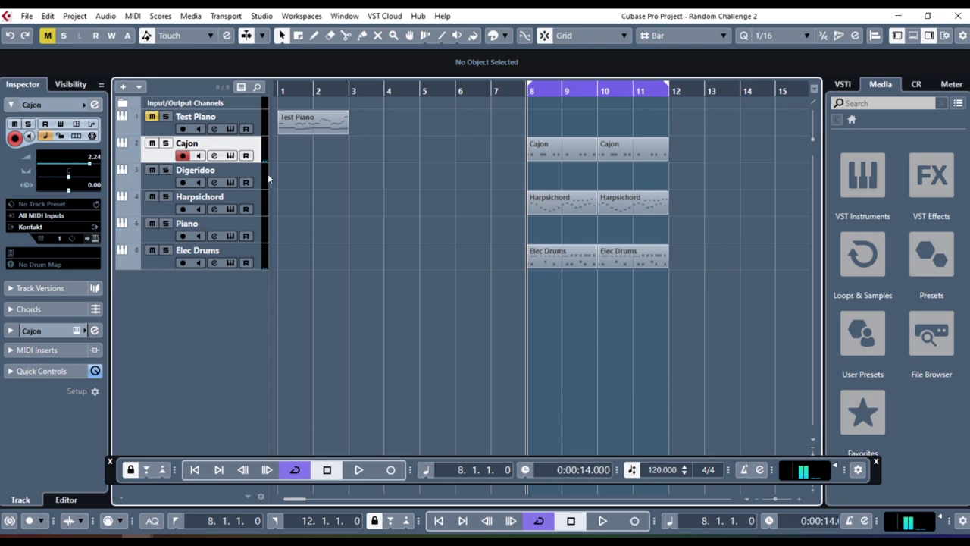
- Create a Digeridoo part over bars 8 to 11 and draw a D2 note from 8.1.1 to 8.3.1, listening to it
{"action": "left_click", "coordinate": [260, 172]}
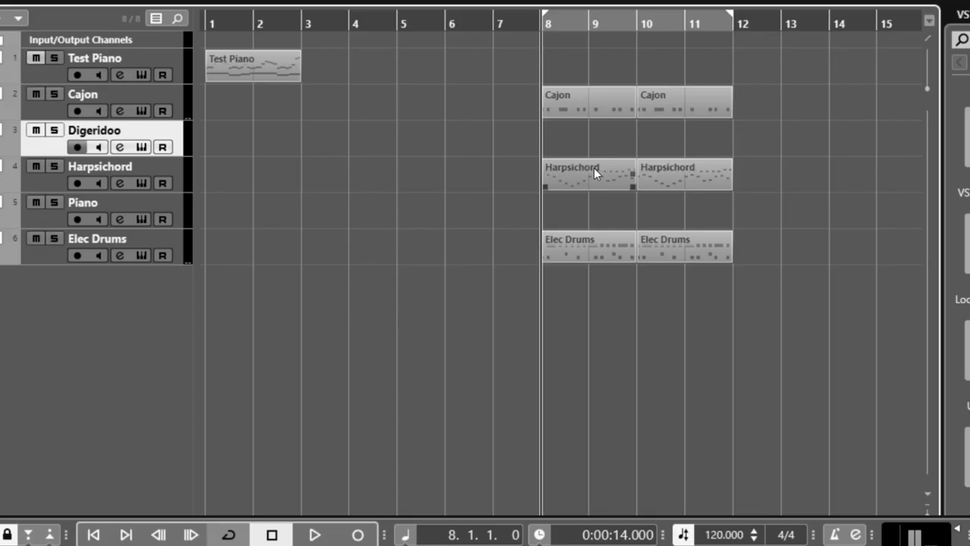
{"action": "double_click", "coordinate": [549, 181]}
{"action": "key", "text": "Return"}
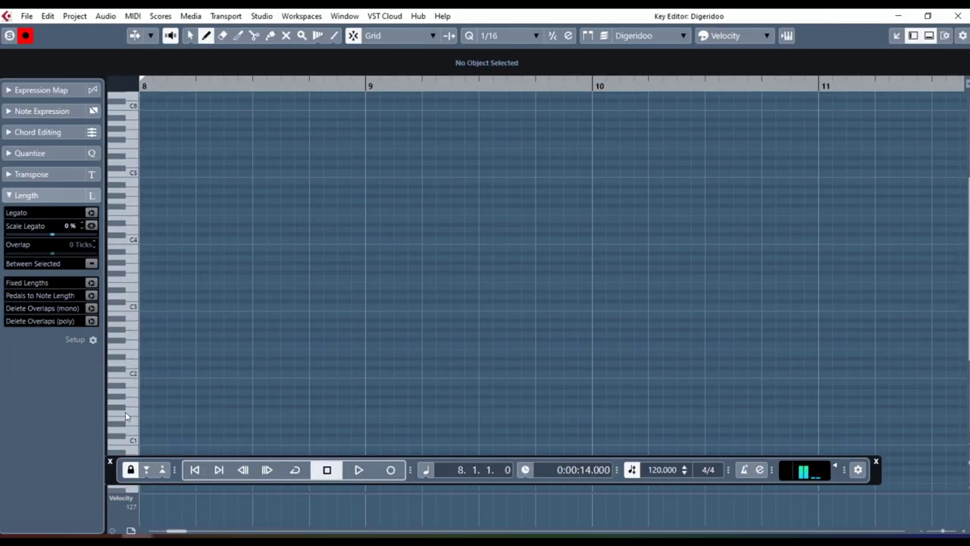
{"action": "left_click_drag", "start_coordinate": [140, 362], "coordinate": [252, 361]}
{"action": "scroll", "coordinate": [145, 340], "scroll_direction": "down", "scroll_amount": 3}
{"action": "key", "text": "space"}
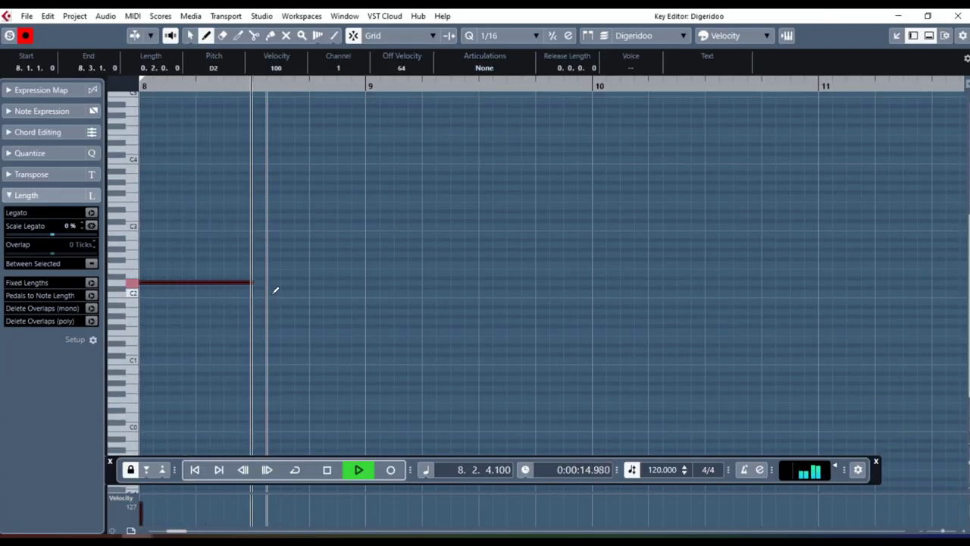
- Extend the D2 Digeridoo note to 8.3.3 and add a C2 note from 8.4.3 to 9.1.1
{"action": "key", "text": "space"}
{"action": "left_click_drag", "start_coordinate": [246, 280], "coordinate": [279, 281]}
{"action": "left_click_drag", "start_coordinate": [338, 291], "coordinate": [365, 291]}
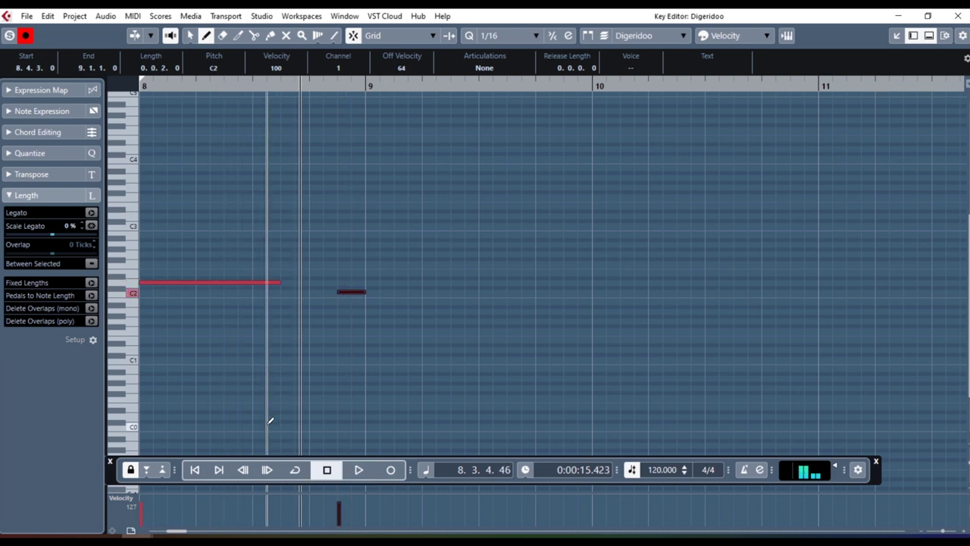
- Stretch the Digeridoo phrase over two bars, with D2 ending at 9.2.1 and C2 from 9.4.1 to 10.1.1, and play it back
{"action": "left_click", "coordinate": [249, 469]}
{"action": "left_click", "coordinate": [249, 469]}
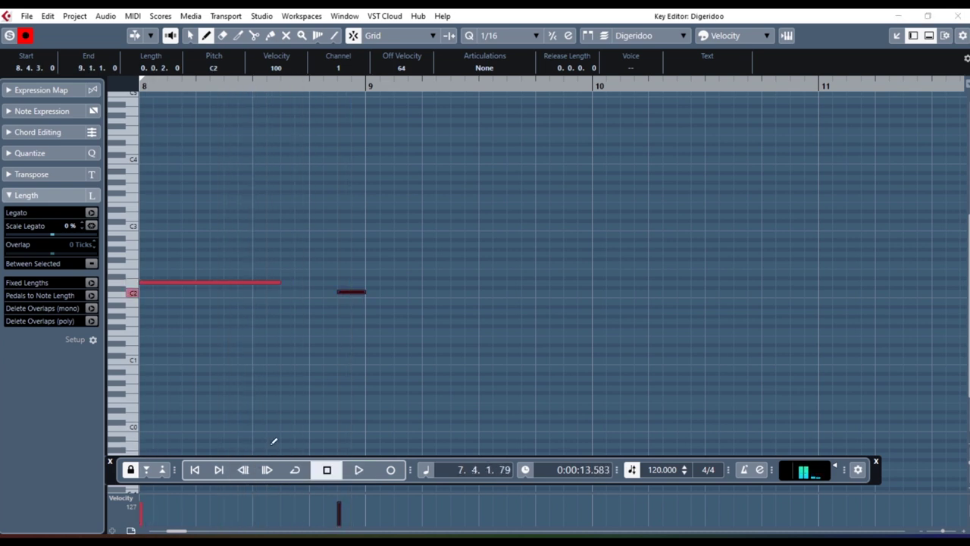
{"action": "key", "text": "space"}
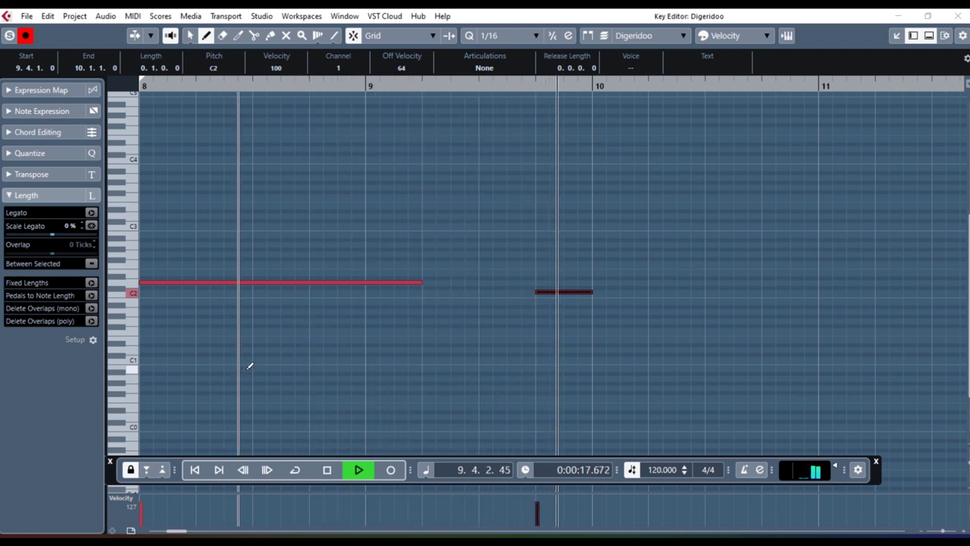
{"action": "key", "text": "space"}
- Copy both Digeridoo notes, paste them at bar 10 and close the Key Editor
{"action": "left_click", "coordinate": [597, 86]}
{"action": "key", "text": "ctrl+a"}
{"action": "key", "text": "ctrl+c"}
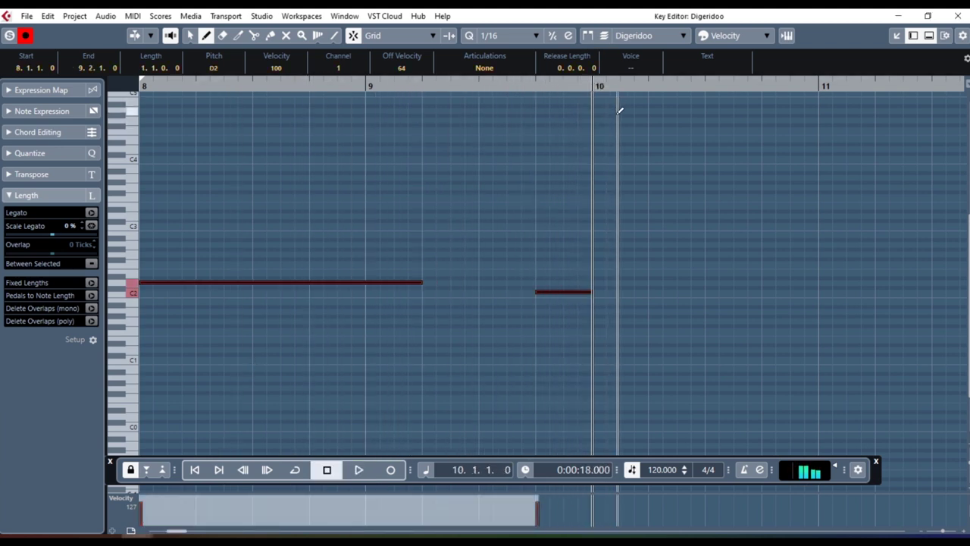
{"action": "key", "text": "ctrl+v"}
{"action": "left_click", "coordinate": [957, 15]}
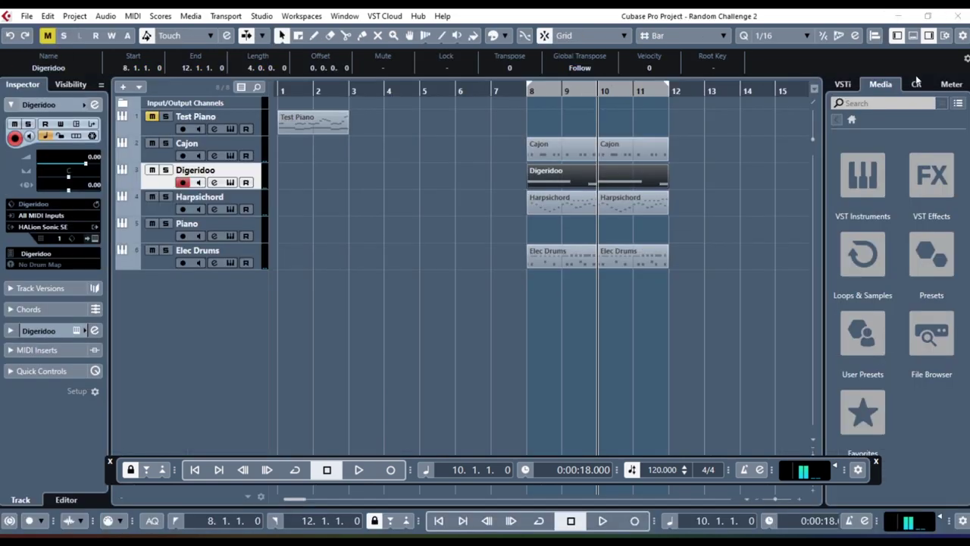
{"action": "left_click", "coordinate": [764, 264]}
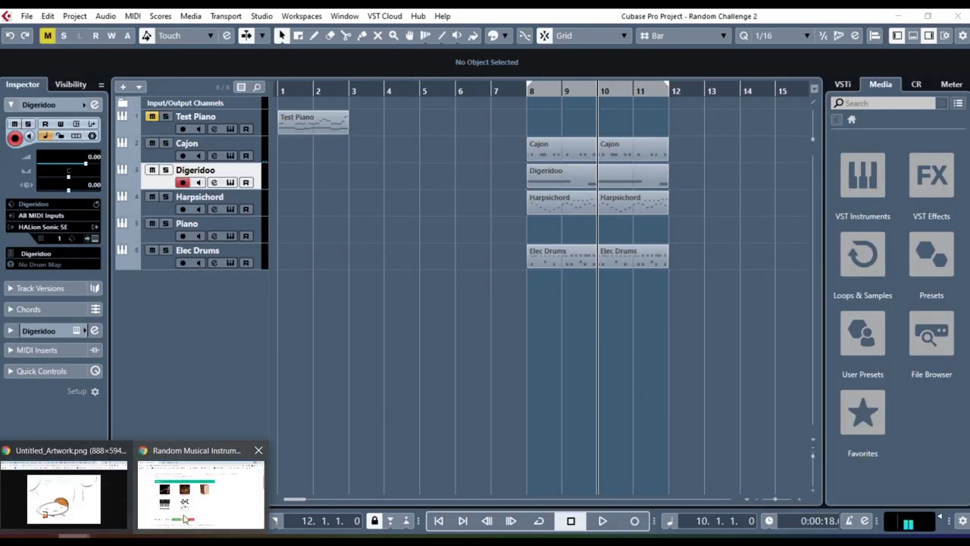
- Switch to the Chrome window with the random instruments page and search Google for whether you can change the notes on a didgeridoo
{"action": "left_click", "coordinate": [200, 493]}
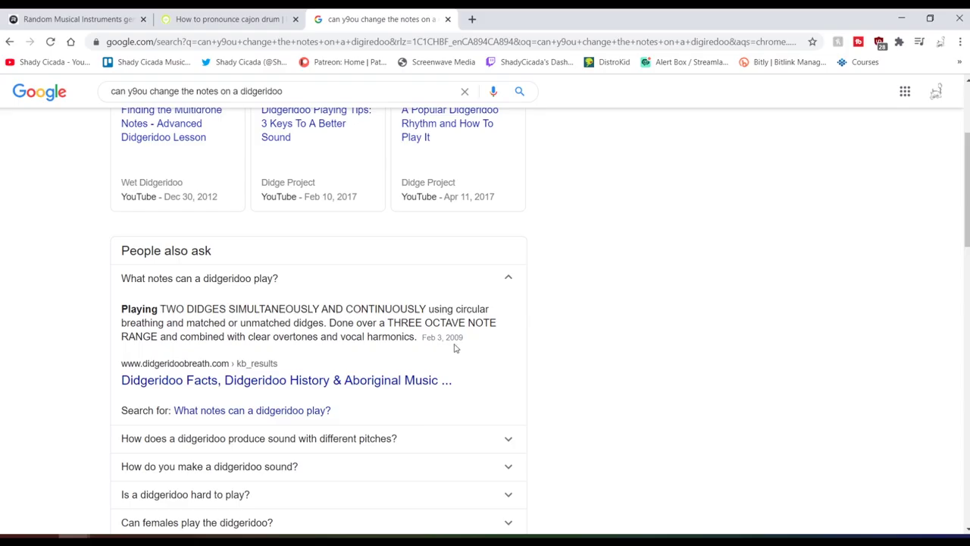
- Search Google for "what is a didge" and read the description of the instrument in the results
{"action": "scroll", "coordinate": [252, 347], "scroll_direction": "up", "scroll_amount": 3}
{"action": "left_click", "coordinate": [341, 99]}
{"action": "key", "text": "ctrl+a"}
{"action": "type", "text": "what is a dis"}
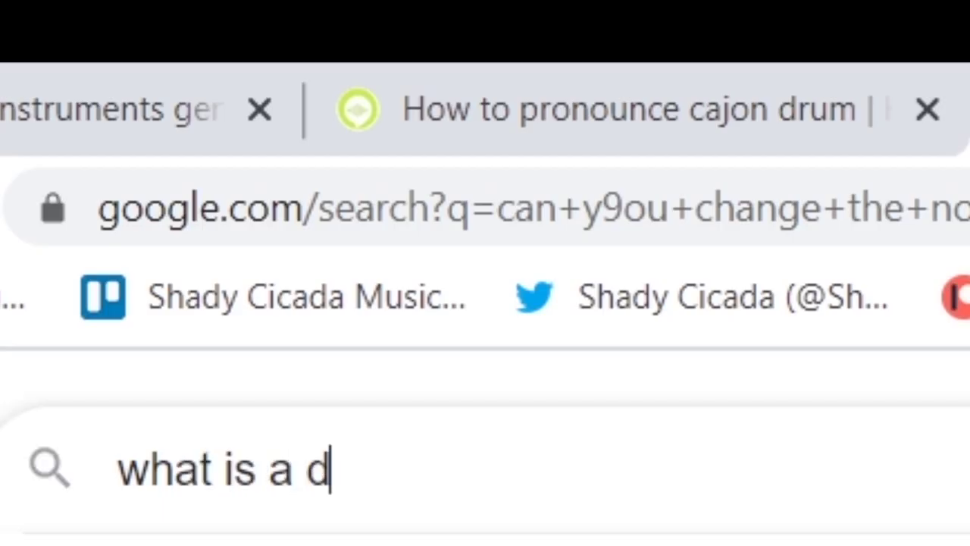
{"action": "key", "text": "BackSpace"}
{"action": "type", "text": "dge"}
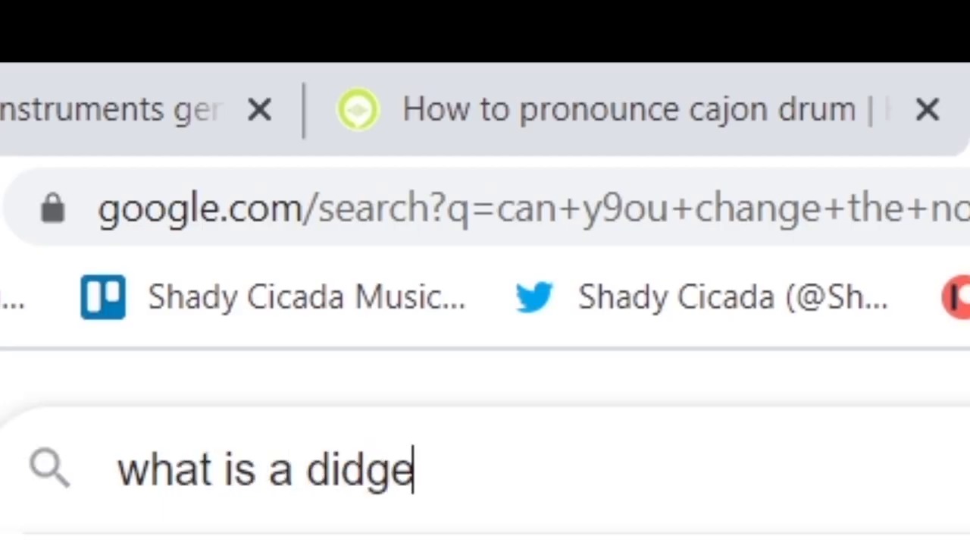
{"action": "key", "text": "Return"}
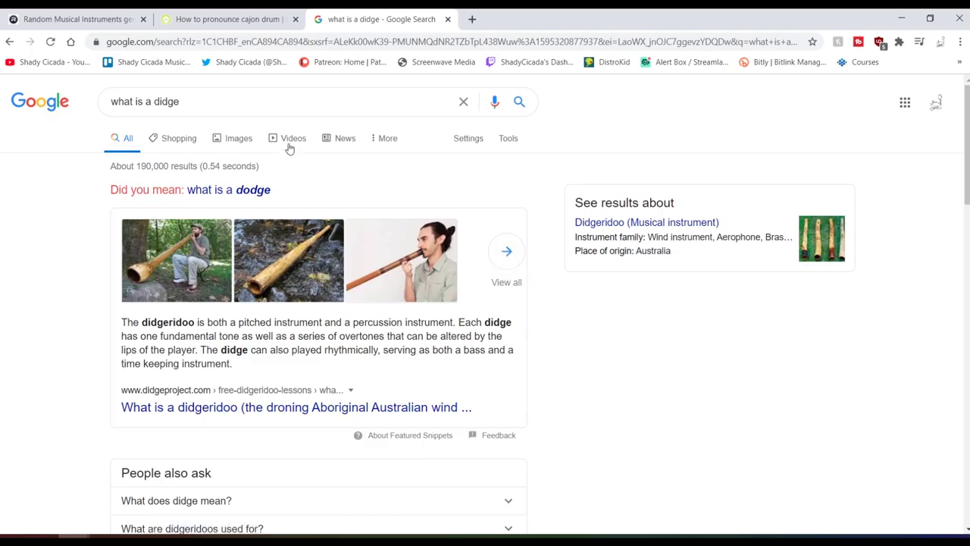
{"action": "scroll", "coordinate": [289, 148], "scroll_direction": "down", "scroll_amount": 3}
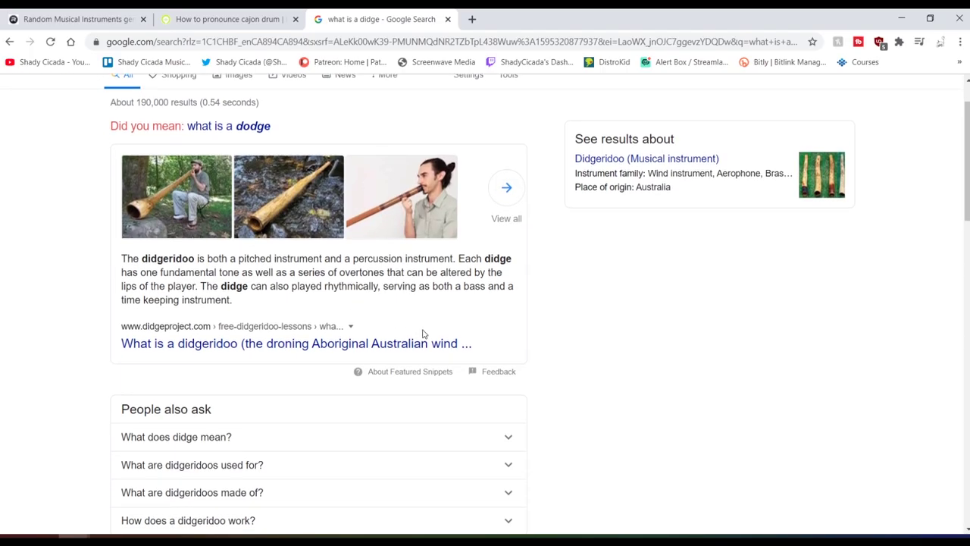
{"action": "scroll", "coordinate": [485, 298], "scroll_direction": "up", "scroll_amount": 3}
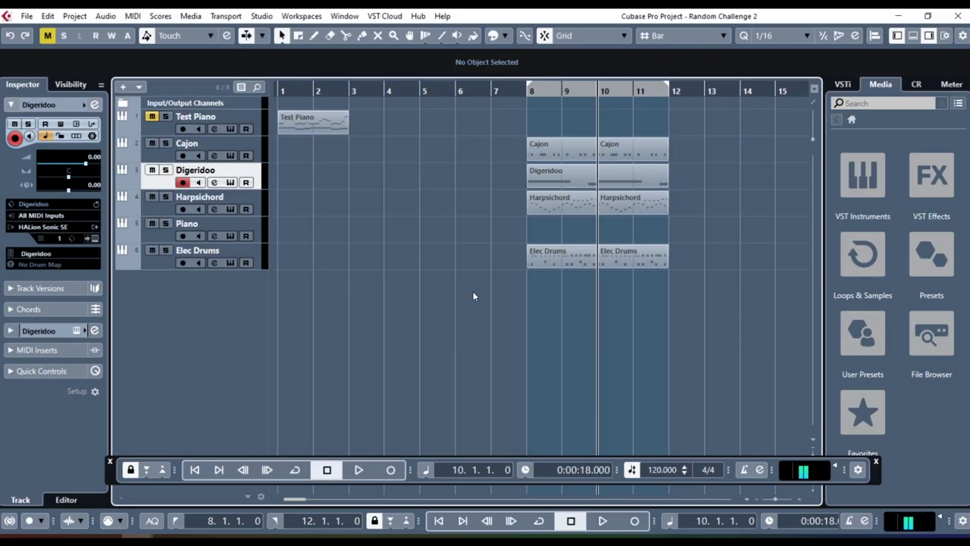
- Transpose the long D2 note at bar 12 of the Digeridoo part downward in semitones and play back the phrase
{"action": "left_click", "coordinate": [529, 99]}
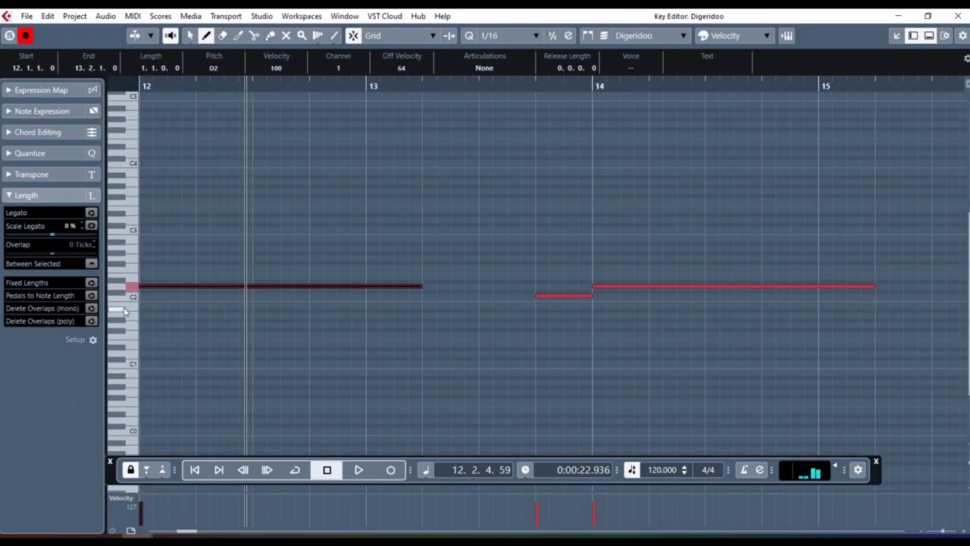
{"action": "key", "text": "Down"}
{"action": "key", "text": "Down"}
{"action": "key", "text": "Down"}
{"action": "key", "text": "Down"}
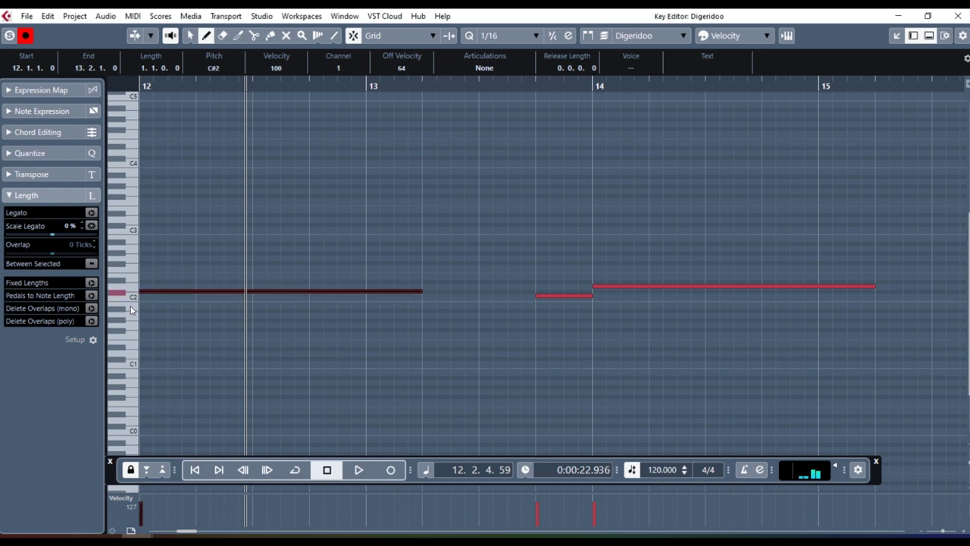
{"action": "key", "text": "space"}
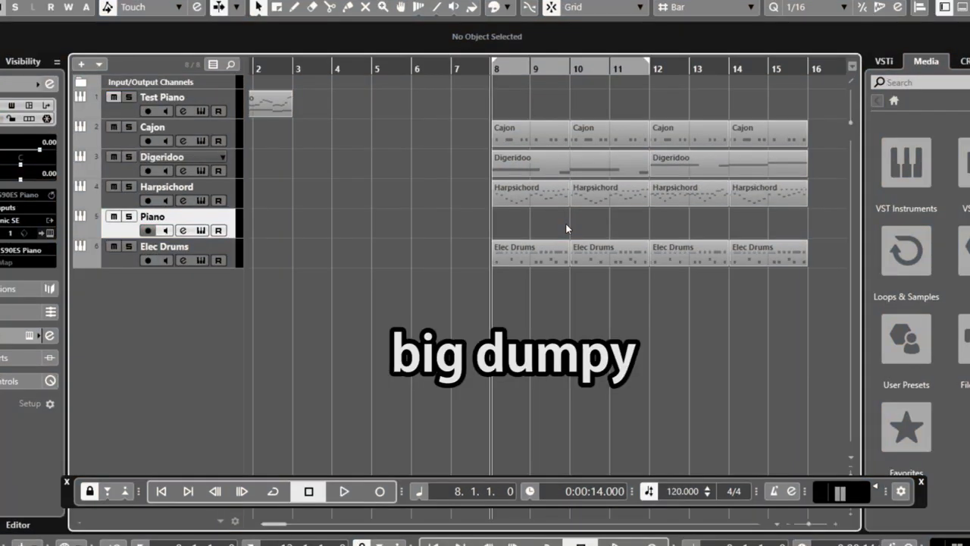
- Open a Piano part at bar 8, paste the copied Digeridoo notes and transpose them down an octave to D1 and C1
{"action": "double_click", "coordinate": [563, 226]}
{"action": "double_click", "coordinate": [559, 238]}
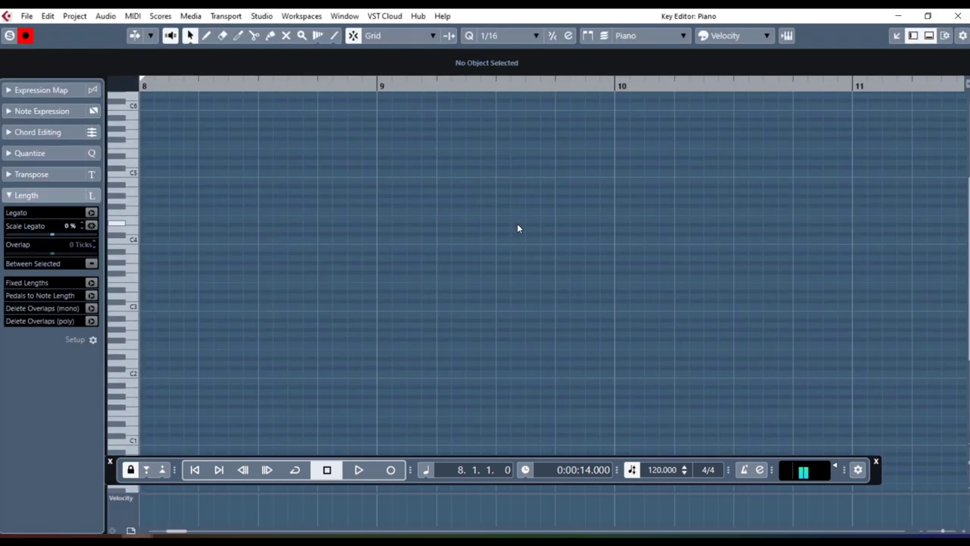
{"action": "key", "text": "ctrl+v"}
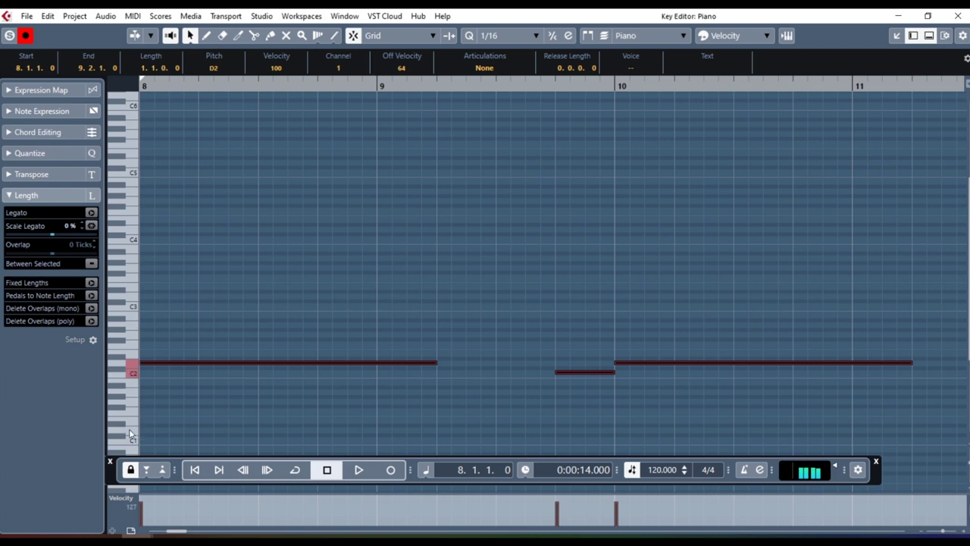
{"action": "key", "text": "shift+Down"}
{"action": "key", "text": "8"}
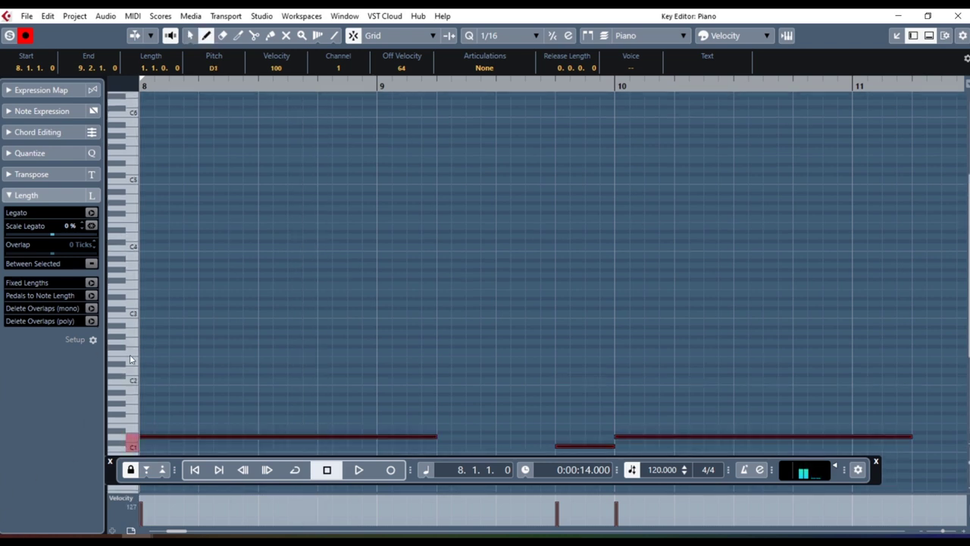
- Draw a D3, F3 and A3 piano chord from 8.1.1 to 9.2.1 and play it back
{"action": "left_click", "coordinate": [144, 302]}
{"action": "left_click", "coordinate": [144, 284]}
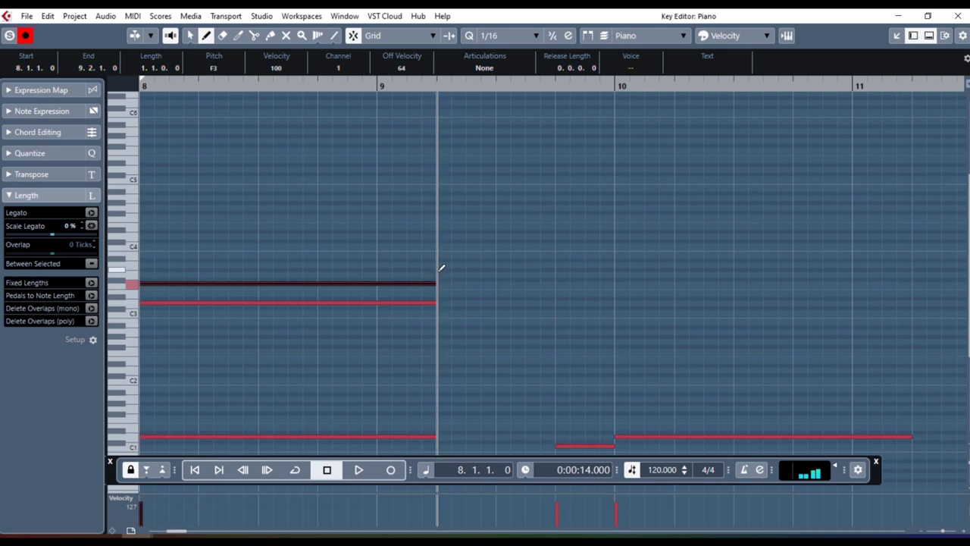
{"action": "mouse_move", "coordinate": [149, 259]}
{"action": "left_mouse_down"}
{"action": "mouse_move", "coordinate": [412, 262]}
{"action": "mouse_move", "coordinate": [441, 253]}
{"action": "mouse_move", "coordinate": [437, 243]}
{"action": "left_mouse_up"}
{"action": "key", "text": "Down"}
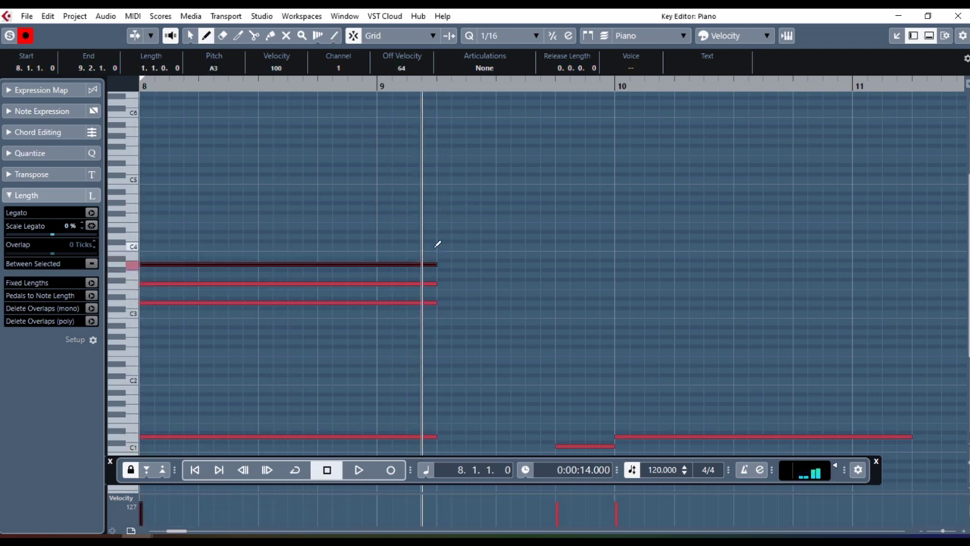
{"action": "key", "text": "space"}
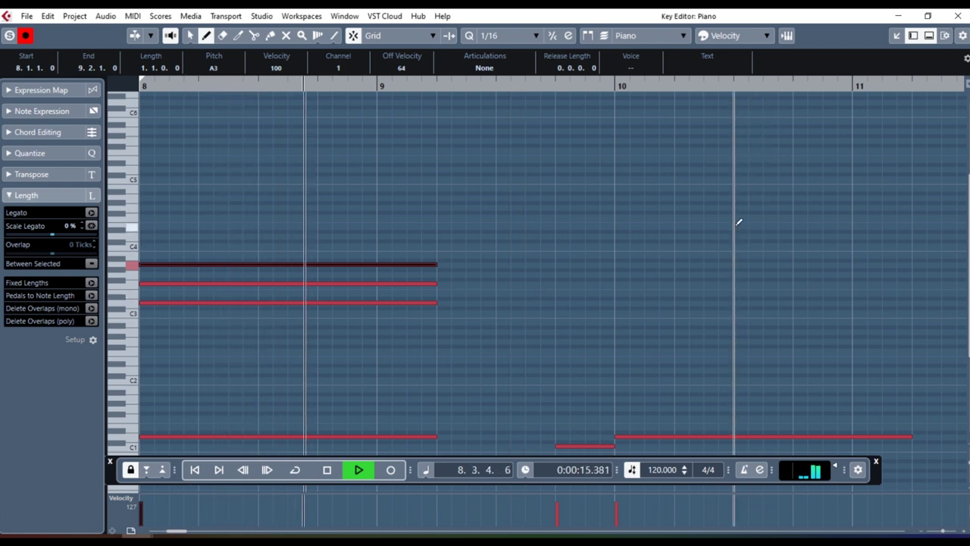
{"action": "key", "text": "space"}
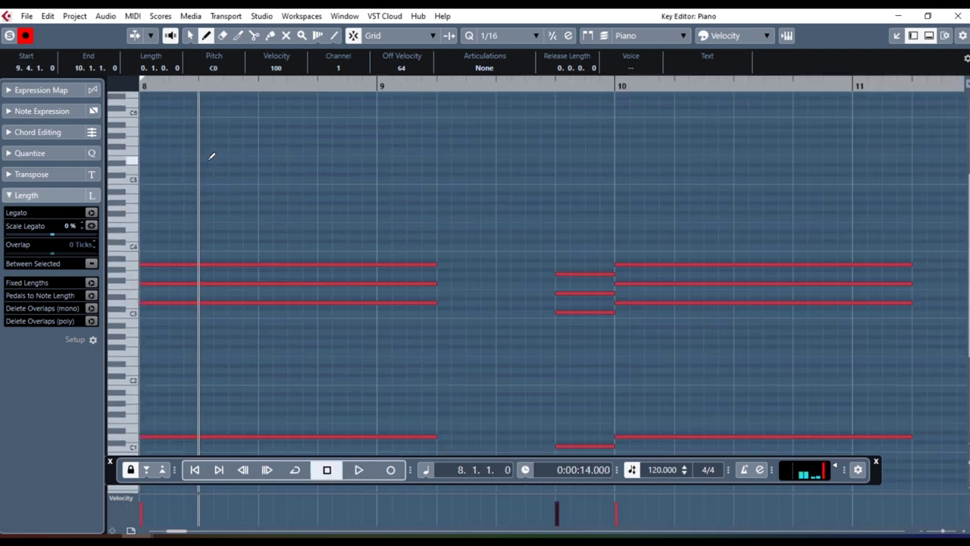
- Draw a piano melody of F4, E4, F4 and D4 from 8.2.1 to 9.2.1 above the chord, checking it by playback
{"action": "mouse_move", "coordinate": [211, 145]}
{"action": "left_mouse_down"}
{"action": "mouse_move", "coordinate": [227, 145]}
{"action": "mouse_move", "coordinate": [228, 217]}
{"action": "left_mouse_up"}
{"action": "mouse_move", "coordinate": [230, 226]}
{"action": "left_mouse_down"}
{"action": "mouse_move", "coordinate": [318, 218]}
{"action": "mouse_move", "coordinate": [423, 236]}
{"action": "left_mouse_up"}
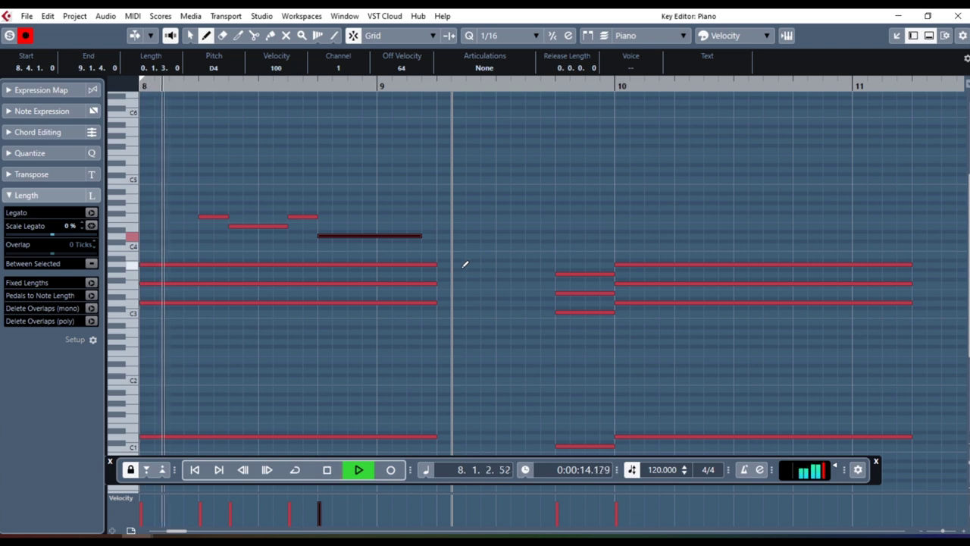
{"action": "key", "text": "space"}
{"action": "left_click", "coordinate": [299, 217]}
- Add a piano run of D4, E4, F4, D5, C5, A#4 and A4 from 9.3.1 to 10.1.1 and play it back
{"action": "left_click", "coordinate": [501, 235]}
{"action": "left_click", "coordinate": [517, 225]}
{"action": "left_click", "coordinate": [531, 217]}
{"action": "left_click", "coordinate": [563, 168]}
{"action": "left_click", "coordinate": [577, 178]}
{"action": "left_click", "coordinate": [592, 192]}
{"action": "left_click", "coordinate": [606, 197]}
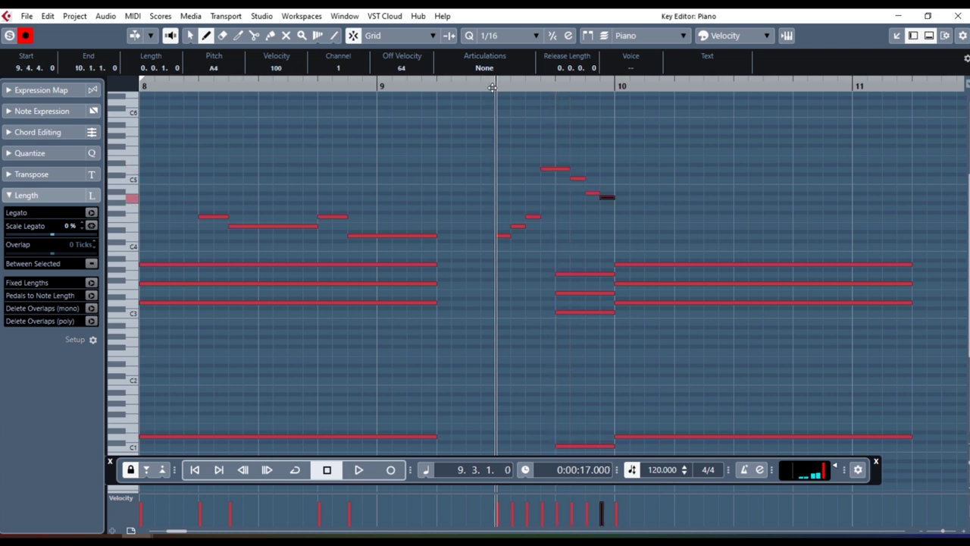
{"action": "key", "text": "space"}
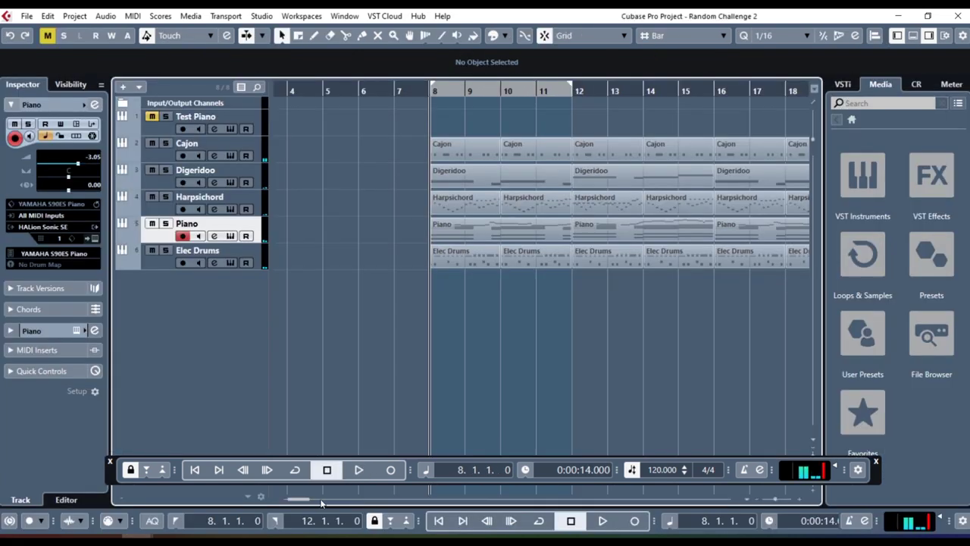
- Play the arrangement from bar 8, and generate five new unique instruments on the random instruments page in Chrome
{"action": "left_click_drag", "start_coordinate": [303, 502], "coordinate": [307, 500]}
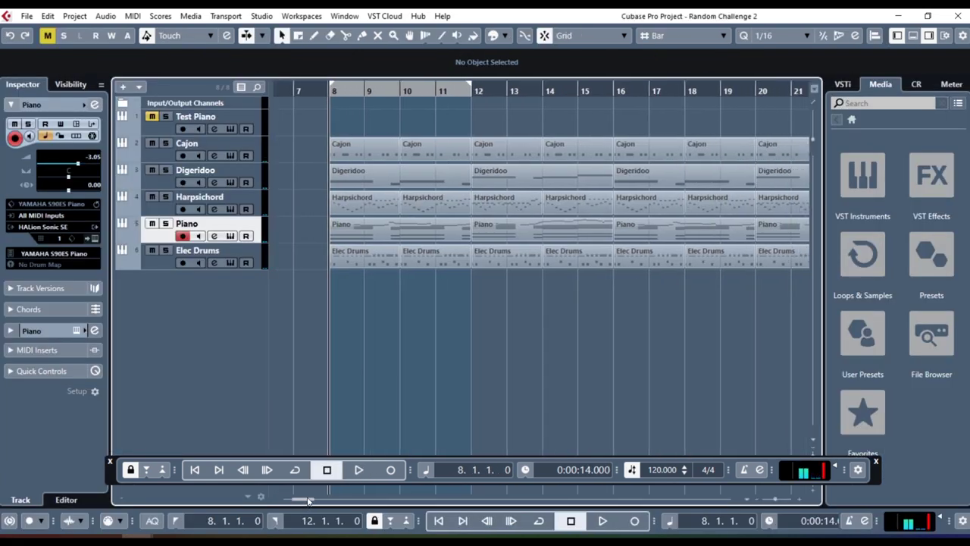
{"action": "key", "text": "space"}
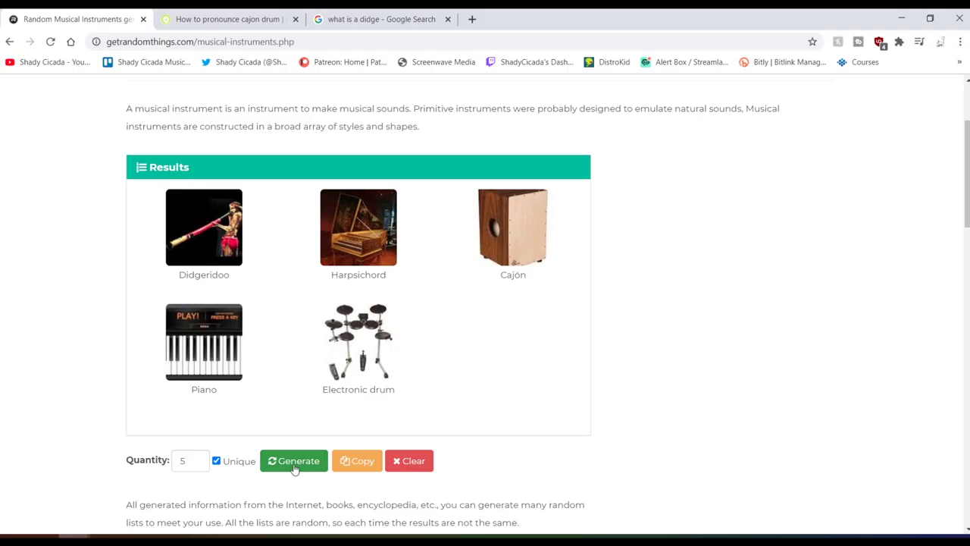
{"action": "left_click", "coordinate": [294, 463]}
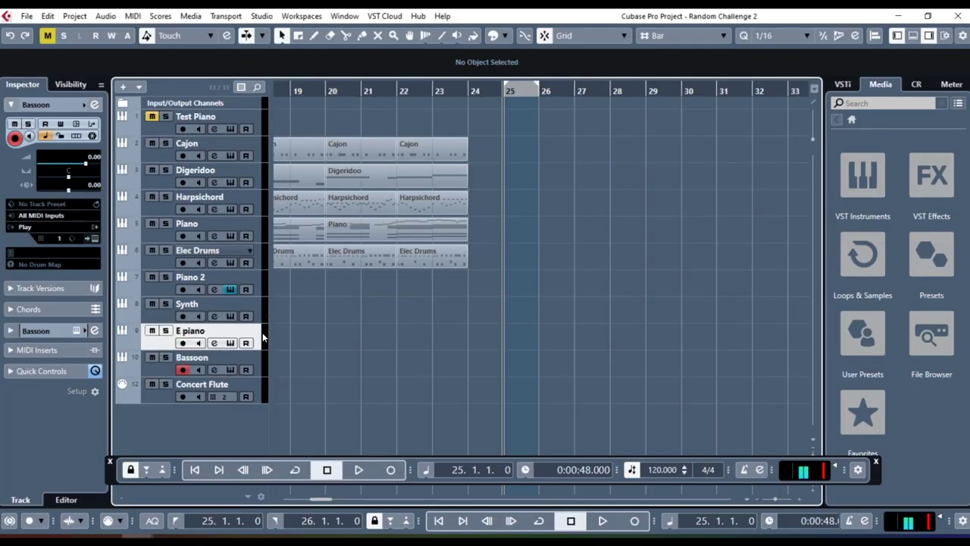
- Build a Piano 2 part from bar 26 with short G3, A#3, D4 and F4 chords over a G2 bass, and play it back
{"action": "left_click", "coordinate": [261, 285]}
{"action": "left_click_drag", "start_coordinate": [641, 385], "coordinate": [602, 383]}
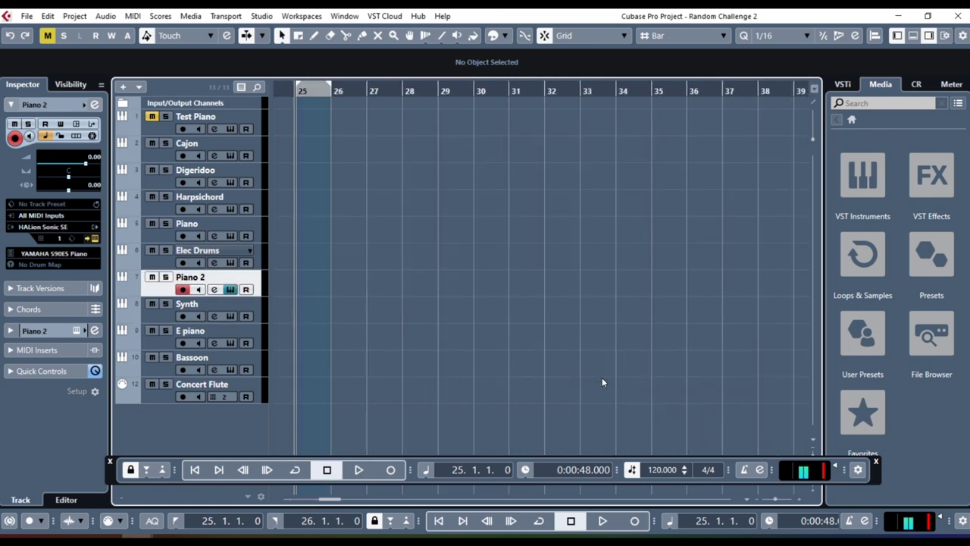
{"action": "left_click", "coordinate": [334, 91]}
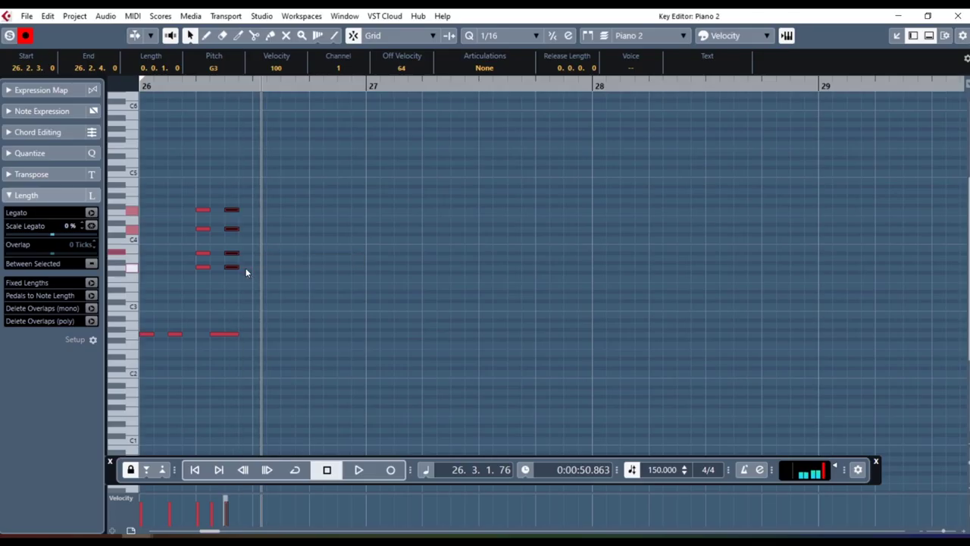
{"action": "left_click_drag", "start_coordinate": [246, 267], "coordinate": [259, 268]}
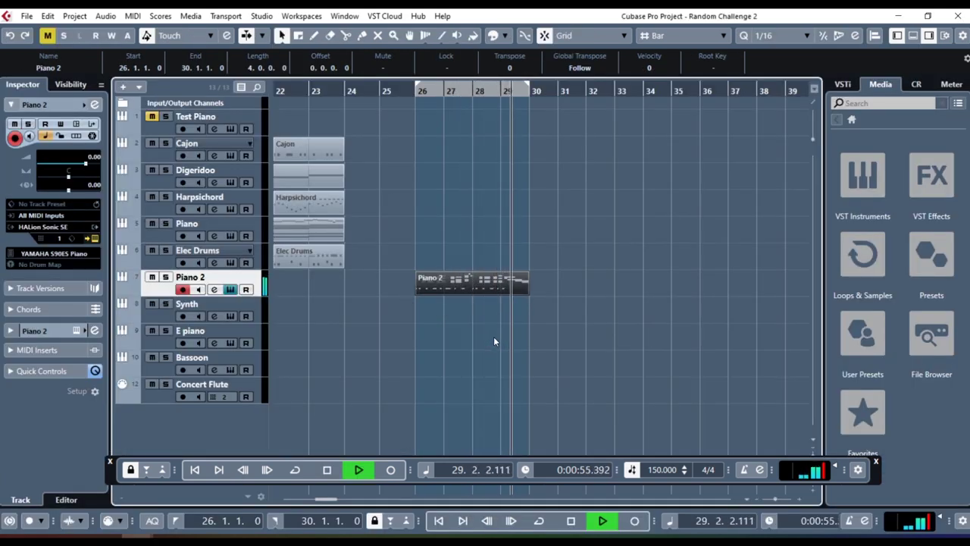
{"action": "key", "text": "space"}
- Play back the E piano riff in bars 26 and 27 and close its Key Editor
{"action": "left_click", "coordinate": [255, 309]}
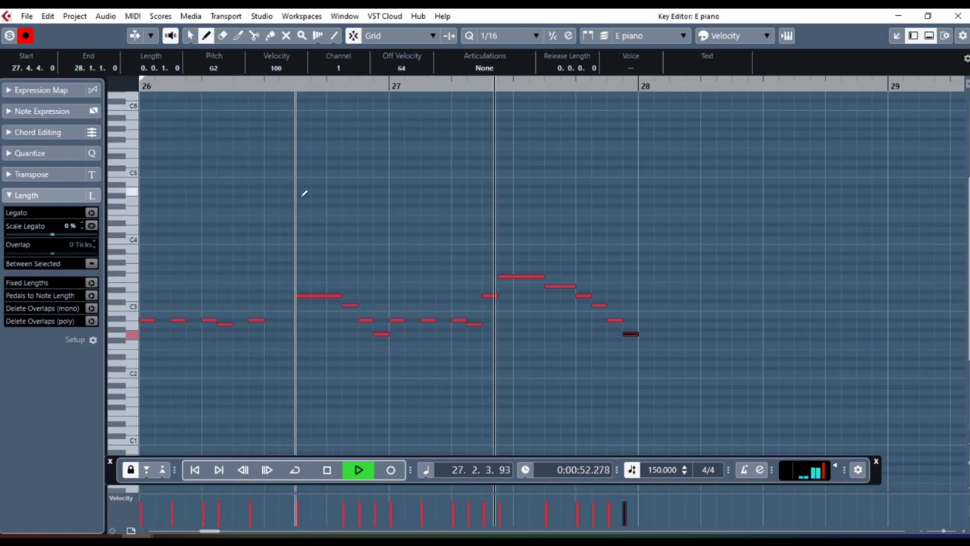
{"action": "key", "text": "space"}
{"action": "key", "text": "Escape"}
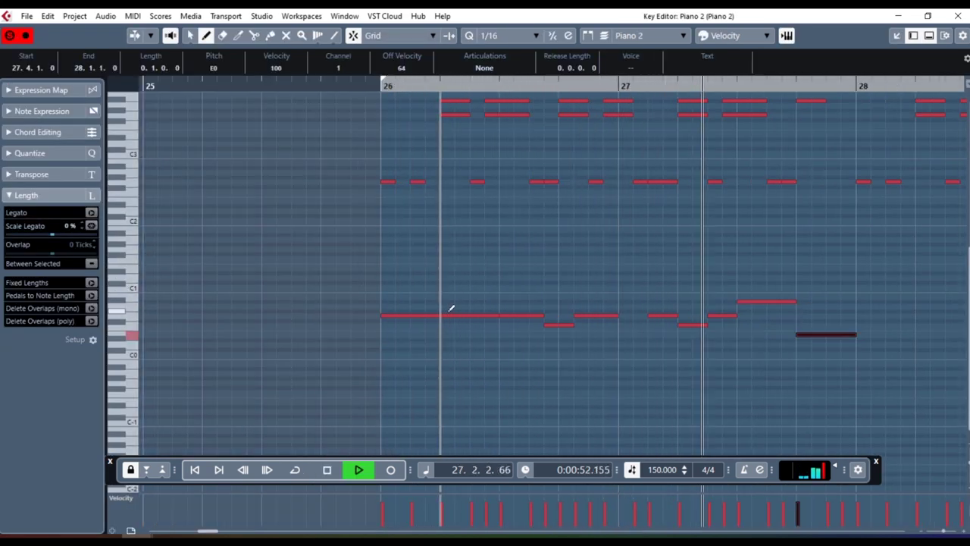
- Shorten the G0 bass notes at 26.1.1 and 26.2.1 in the Piano 2 part to 0.0.2.0 and play back the bass line
{"action": "key", "text": "space"}
{"action": "key", "text": "1"}
{"action": "left_click", "coordinate": [493, 319]}
{"action": "left_click_drag", "start_coordinate": [493, 319], "coordinate": [422, 319]}
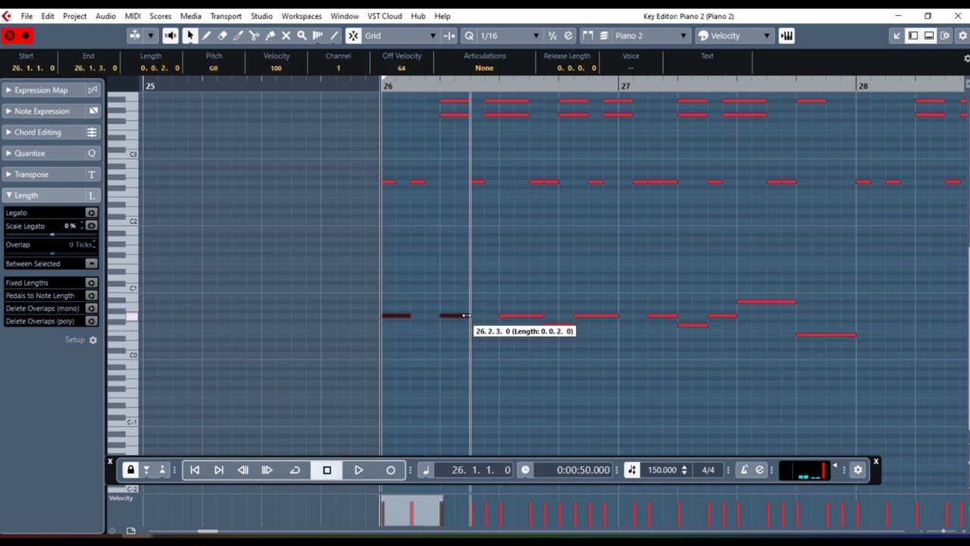
{"action": "key", "text": "space"}
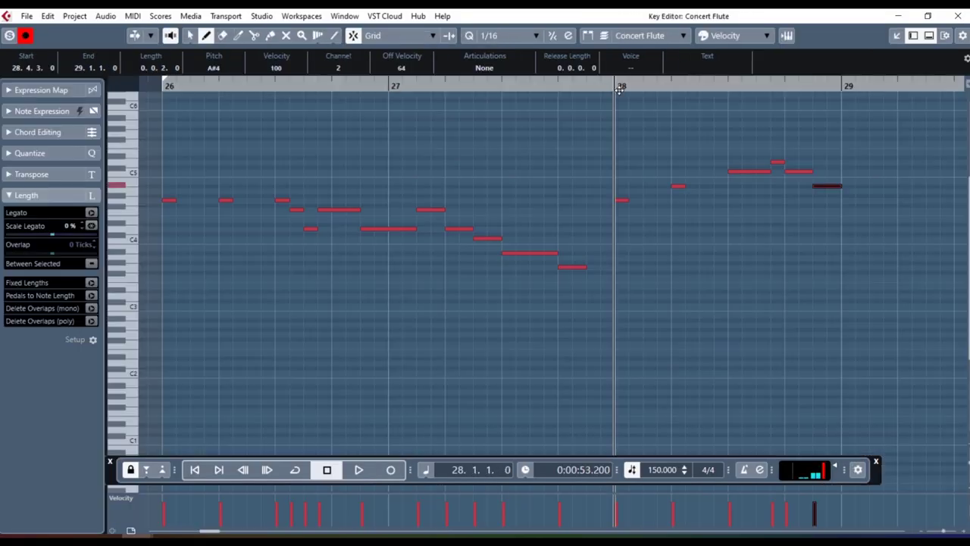
- Play back the Concert Flute melody from bar 28 and close the empty Synth part's Key Editor
{"action": "key", "text": "space"}
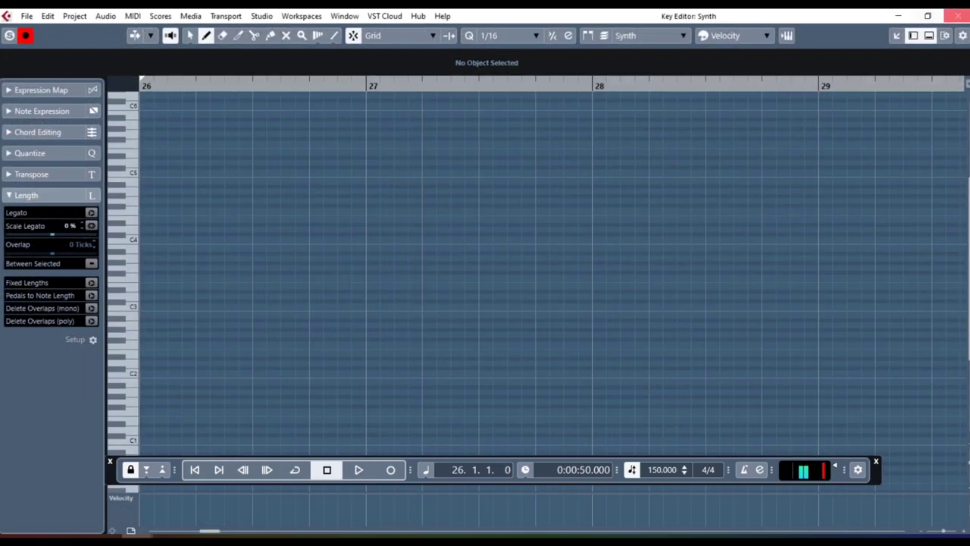
{"action": "left_click", "coordinate": [952, 16]}
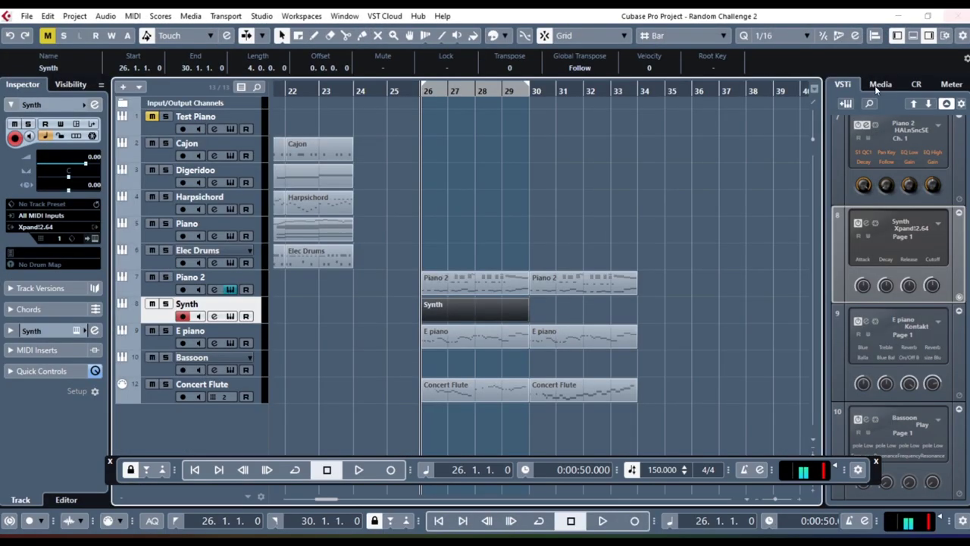
- Open the part on the Synth track, look over its low notes from bar 26 and close the Key Editor
{"action": "double_click", "coordinate": [480, 306]}
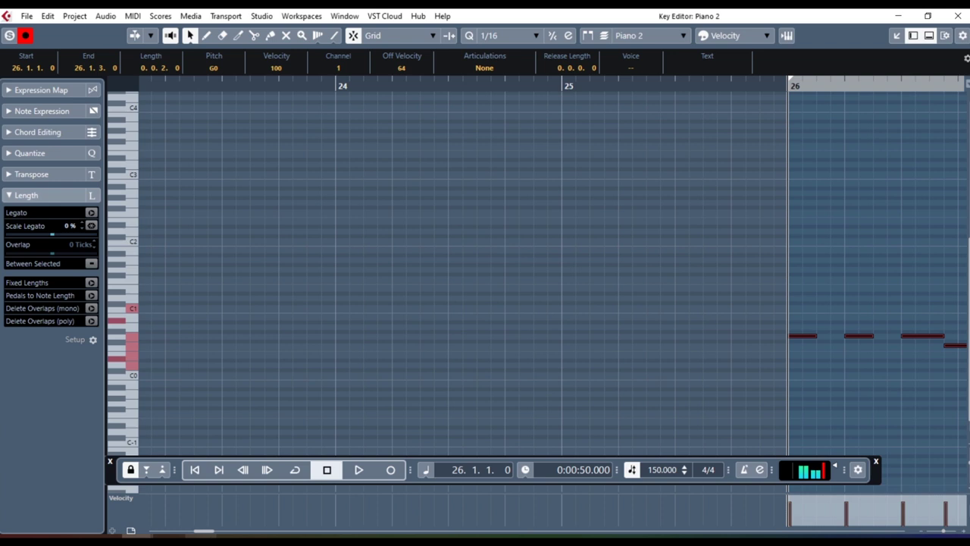
{"action": "mouse_move", "coordinate": [210, 533]}
{"action": "left_mouse_down"}
{"action": "mouse_move", "coordinate": [225, 532]}
{"action": "mouse_move", "coordinate": [211, 531]}
{"action": "left_mouse_up"}
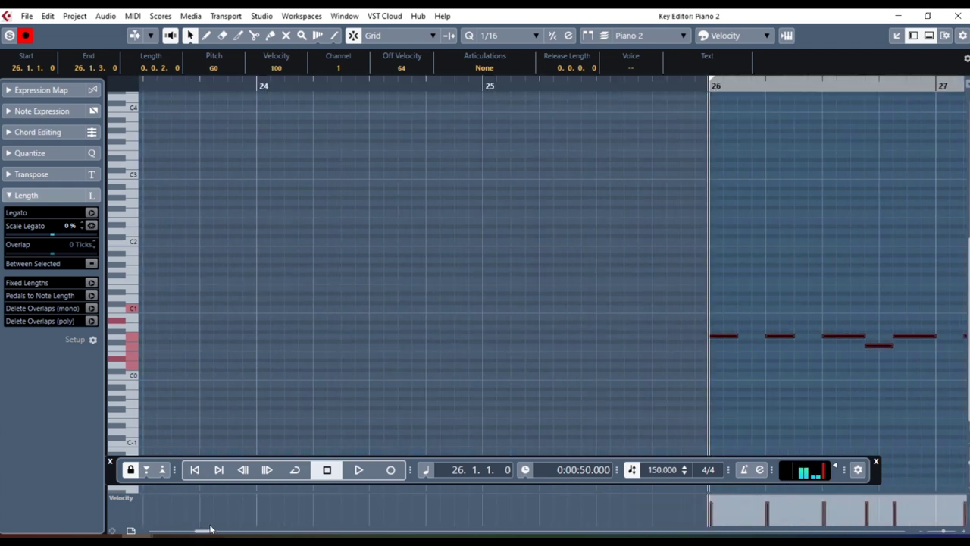
{"action": "left_click", "coordinate": [958, 15]}
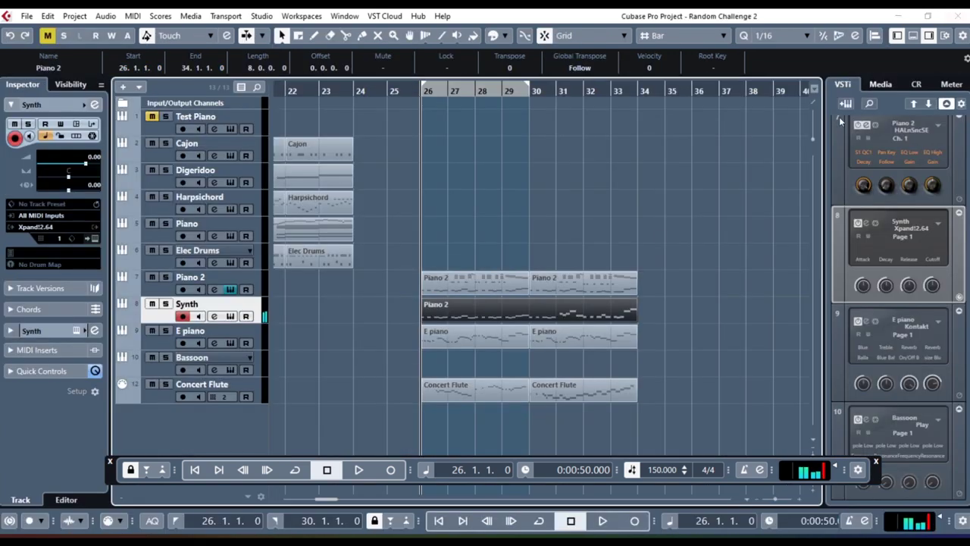
- Select the part on the Synth track, and open and close the track's Xpand!2 instrument window
{"action": "left_click", "coordinate": [425, 312]}
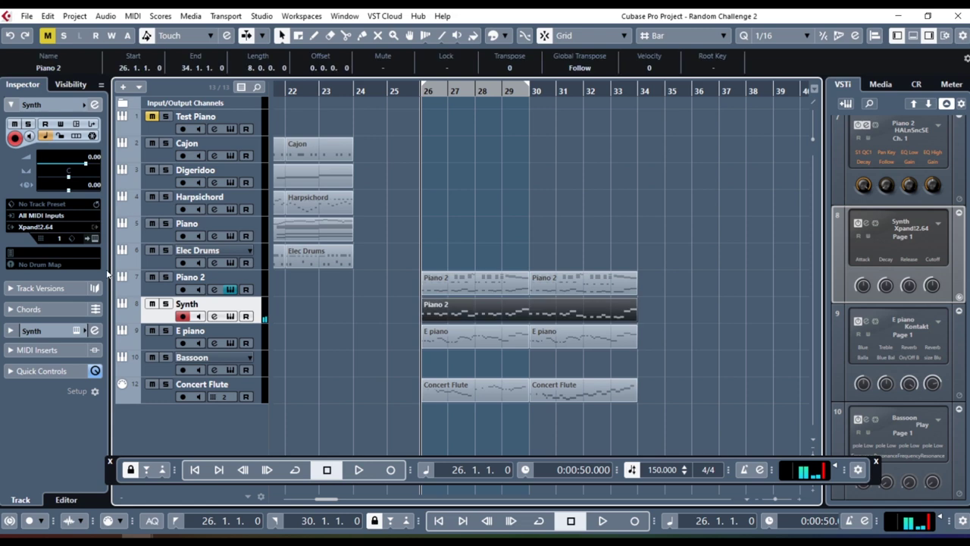
{"action": "left_click", "coordinate": [91, 237]}
{"action": "left_click", "coordinate": [819, 53]}
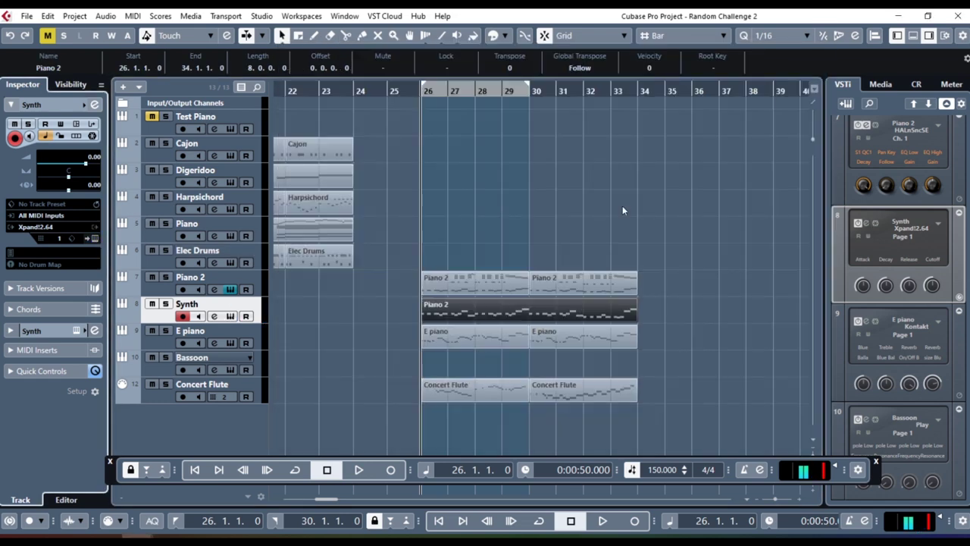
- Solo the Synth track, play it back and open its part from bar 26 in the Key Editor
{"action": "left_click", "coordinate": [166, 304]}
{"action": "key", "text": "space"}
{"action": "key", "text": "space"}
{"action": "double_click", "coordinate": [434, 312]}
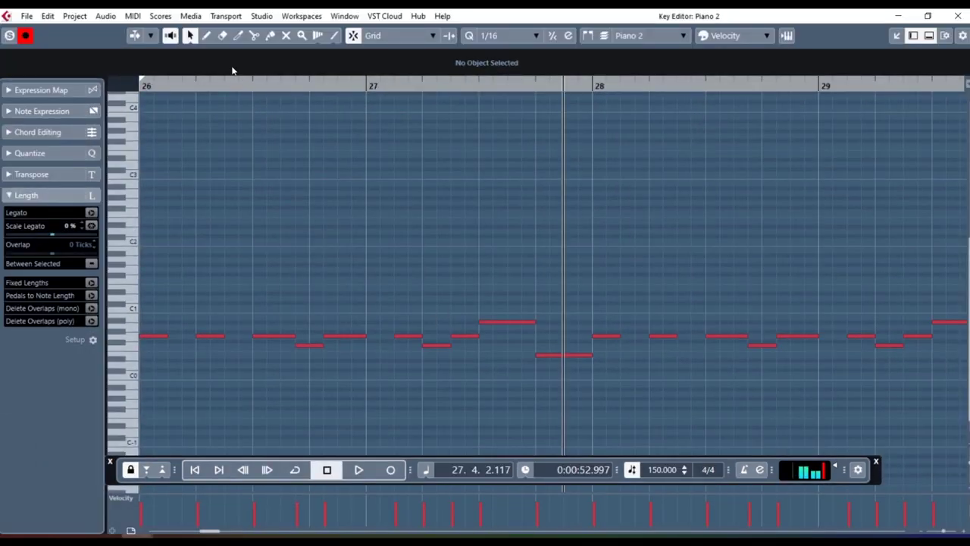
- Play back the Synth bass line from bar 26 and switch the track's Xpand!2 instrument to the next preset
{"action": "left_click", "coordinate": [142, 82]}
{"action": "key", "text": "space"}
{"action": "key", "text": "Return"}
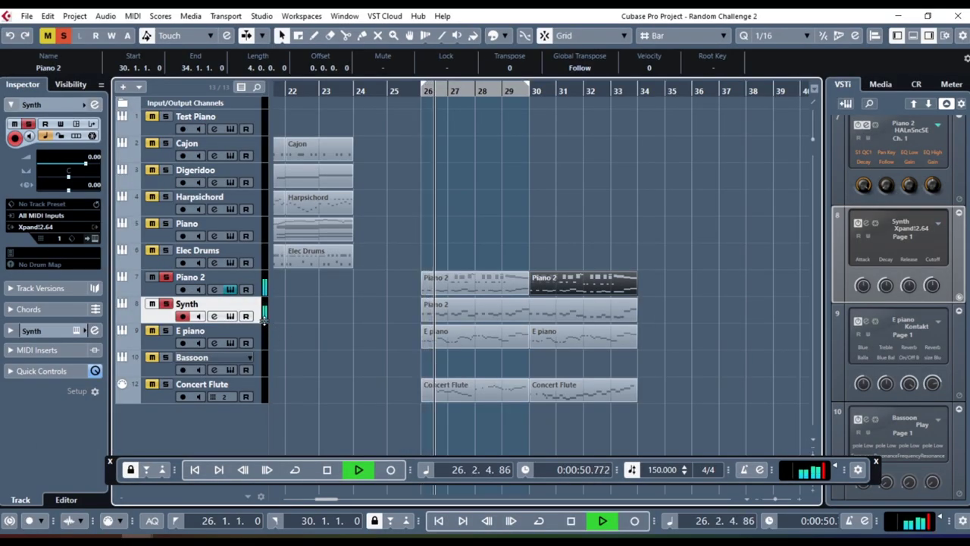
{"action": "left_click", "coordinate": [230, 315]}
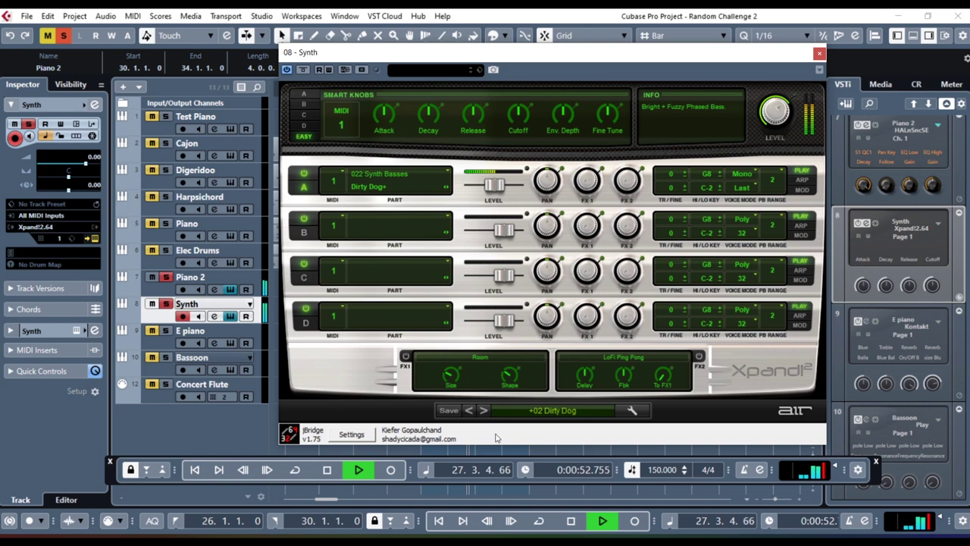
{"action": "left_click", "coordinate": [485, 410]}
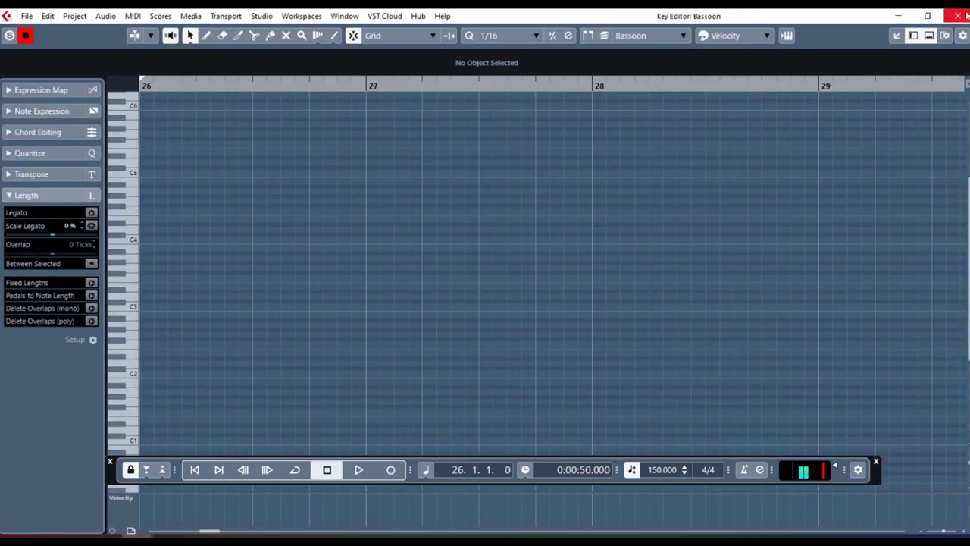
- Open the Bassoon part at bar 34 for viewing and play back the full arrangement from bar 26 to bar 58
{"action": "left_click", "coordinate": [958, 15]}
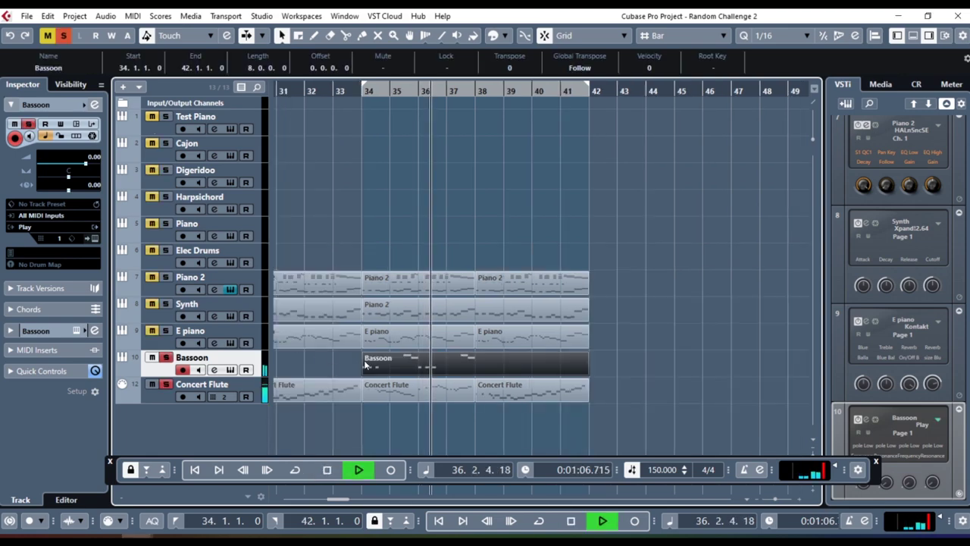
{"action": "double_click", "coordinate": [394, 367]}
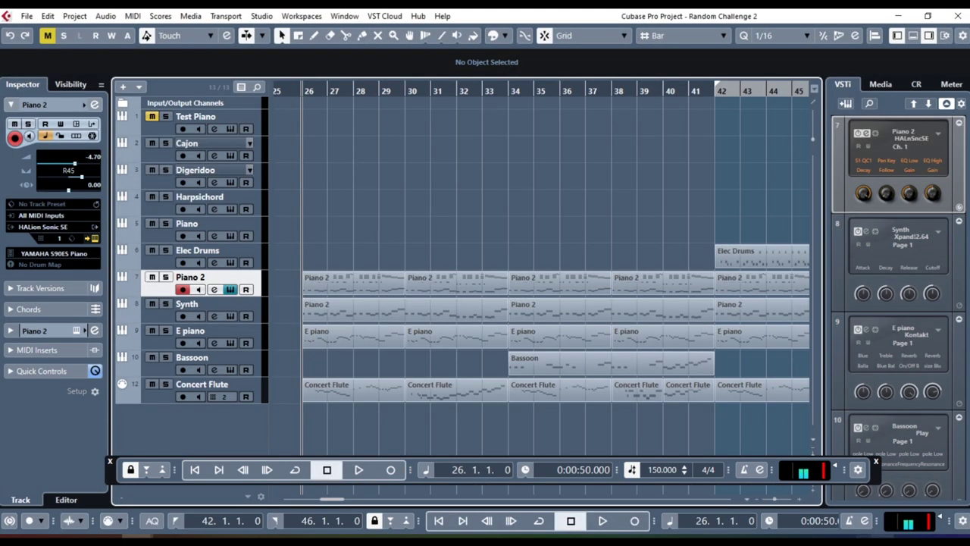
{"action": "key", "text": "space"}
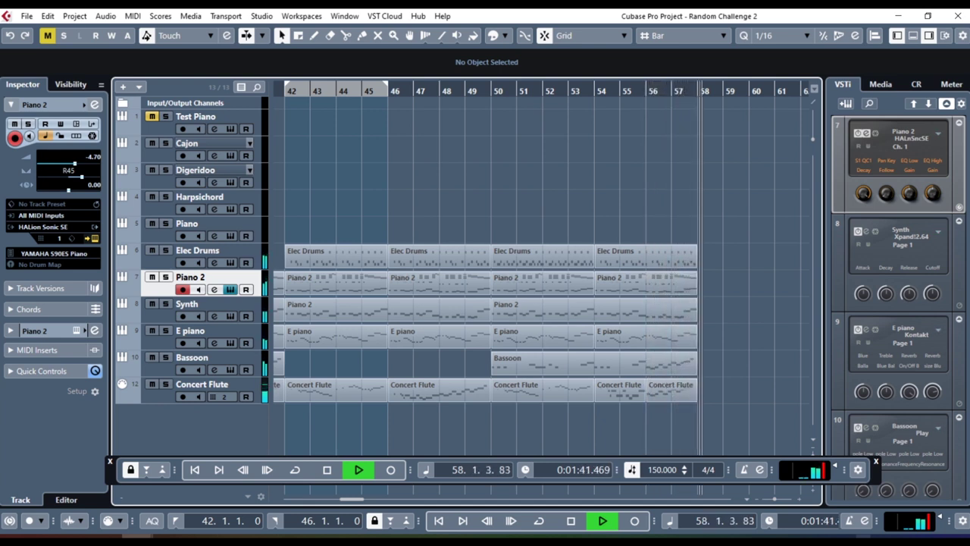
{"action": "key", "text": "space"}
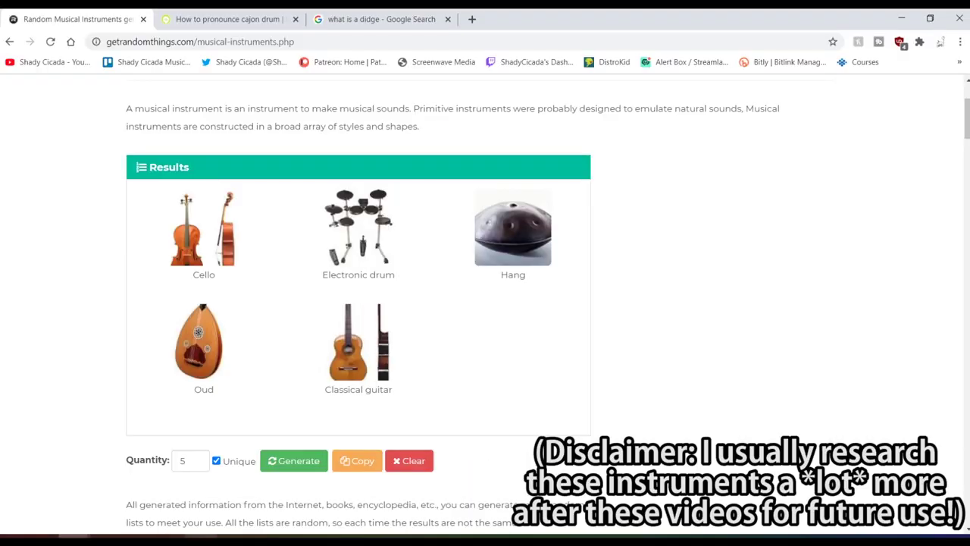
- Search the web for "oud" in a new browser tab
{"action": "left_click", "coordinate": [473, 19]}
{"action": "type", "text": "oud"}
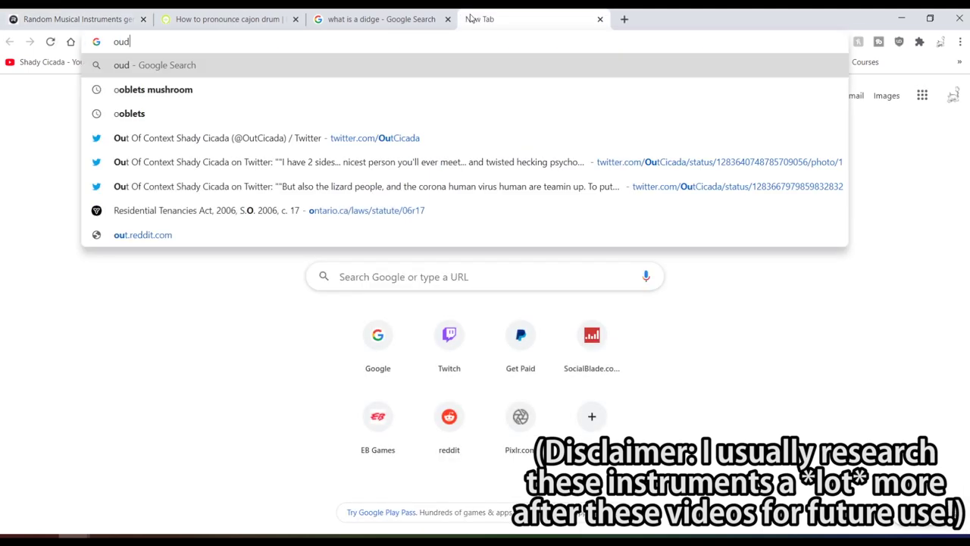
{"action": "key", "text": "Return"}
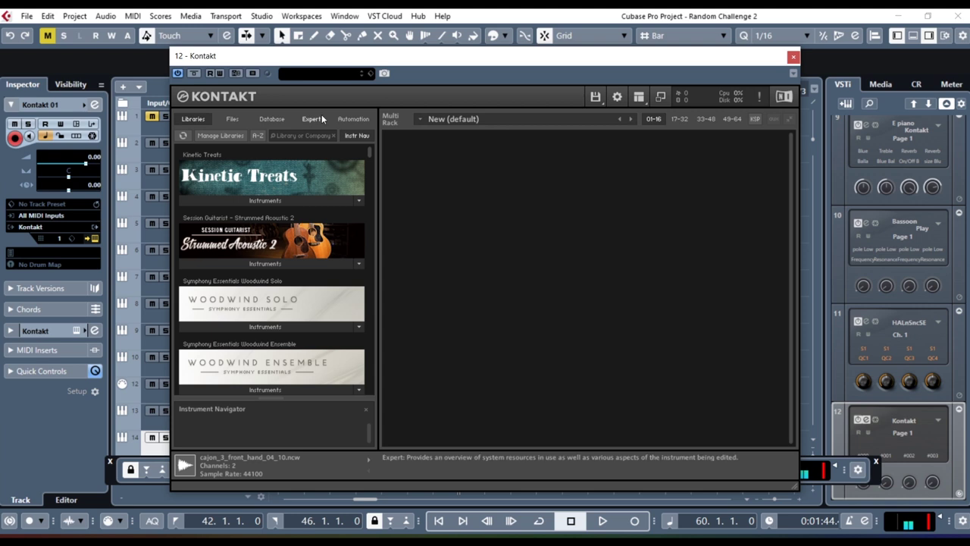
- Filter the Kontakt libraries by "middle" and list the instruments of the Middle East library
{"action": "left_click", "coordinate": [296, 136]}
{"action": "type", "text": "middle"}
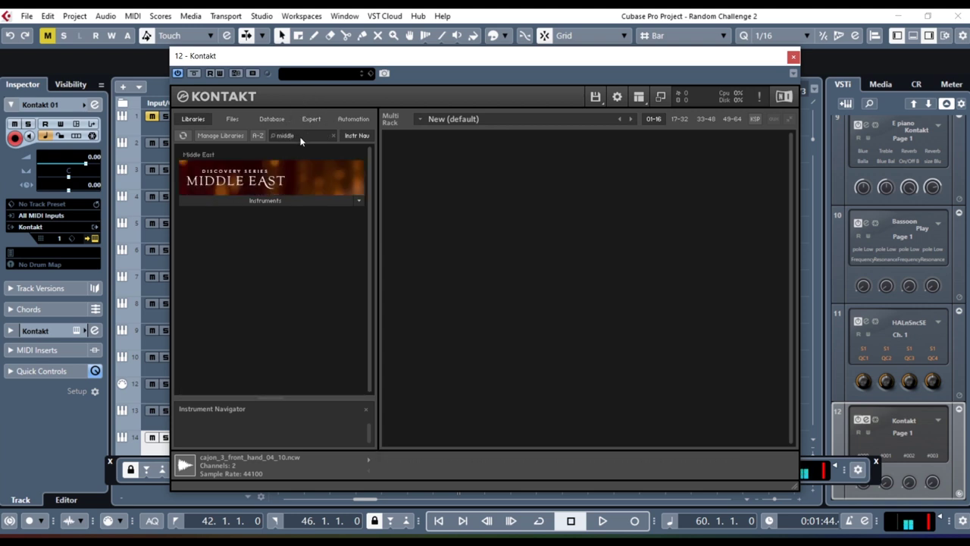
{"action": "left_click", "coordinate": [235, 201]}
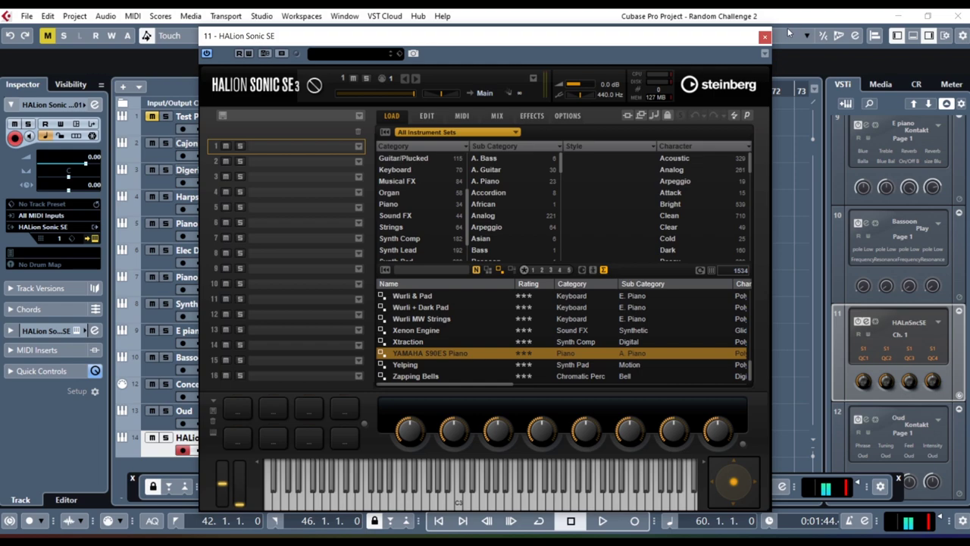
- Close the HALion Sonic SE window and open the track preset selection for the new HALion Sonic track
{"action": "left_click", "coordinate": [765, 36]}
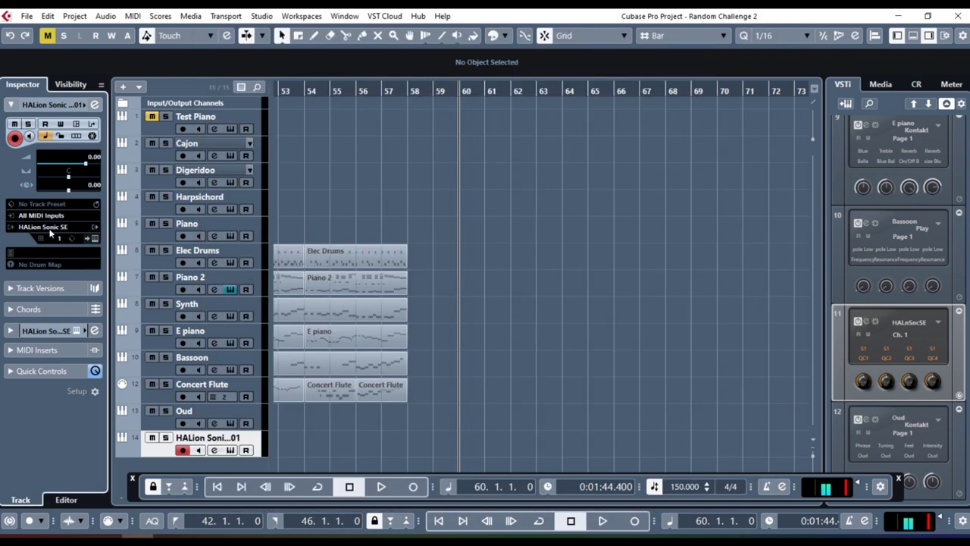
{"action": "left_click", "coordinate": [61, 209]}
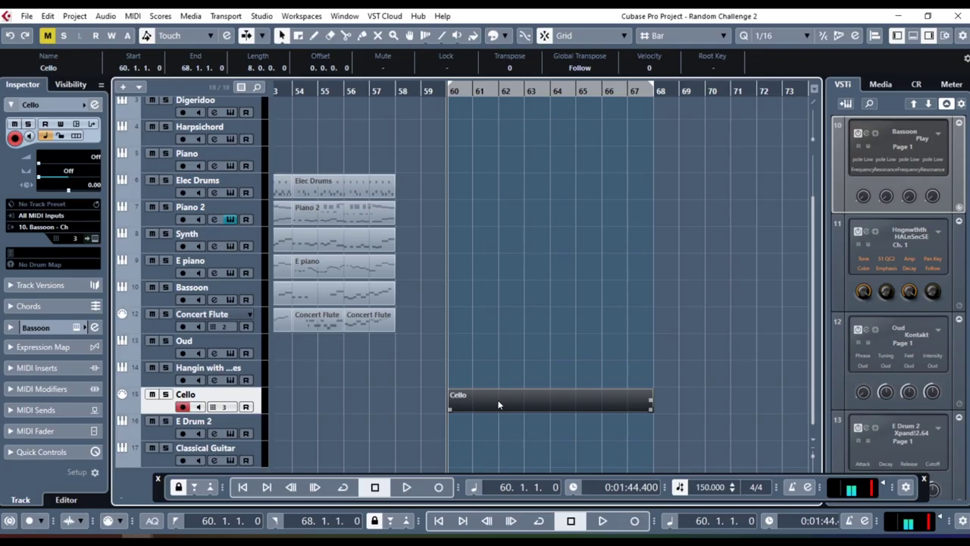
- Draw three low notes of the same pitch on the first three beats of bar 60 in the Cello part and play them
{"action": "double_click", "coordinate": [497, 403]}
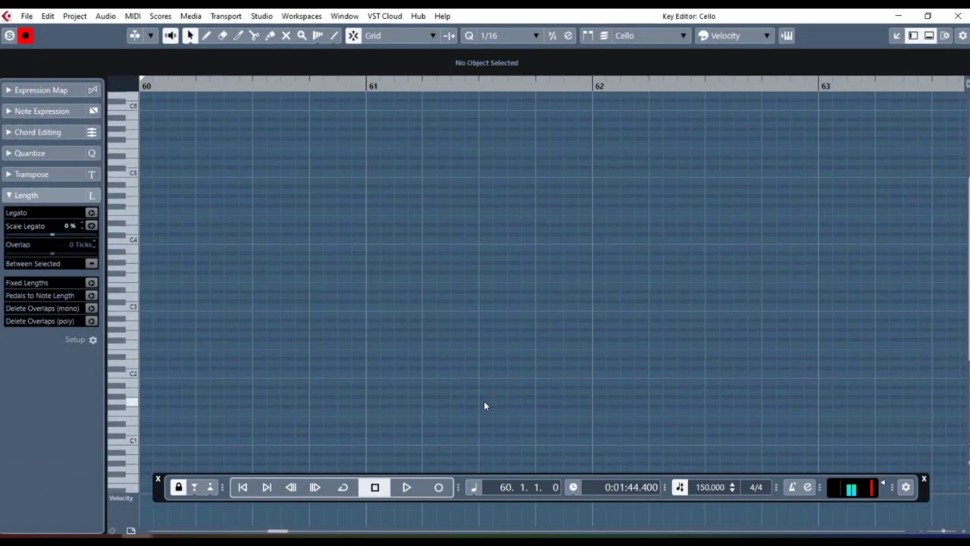
{"action": "key", "text": "8"}
{"action": "left_click", "coordinate": [146, 391]}
{"action": "left_click", "coordinate": [202, 391]}
{"action": "left_click", "coordinate": [259, 391]}
{"action": "key", "text": "space"}
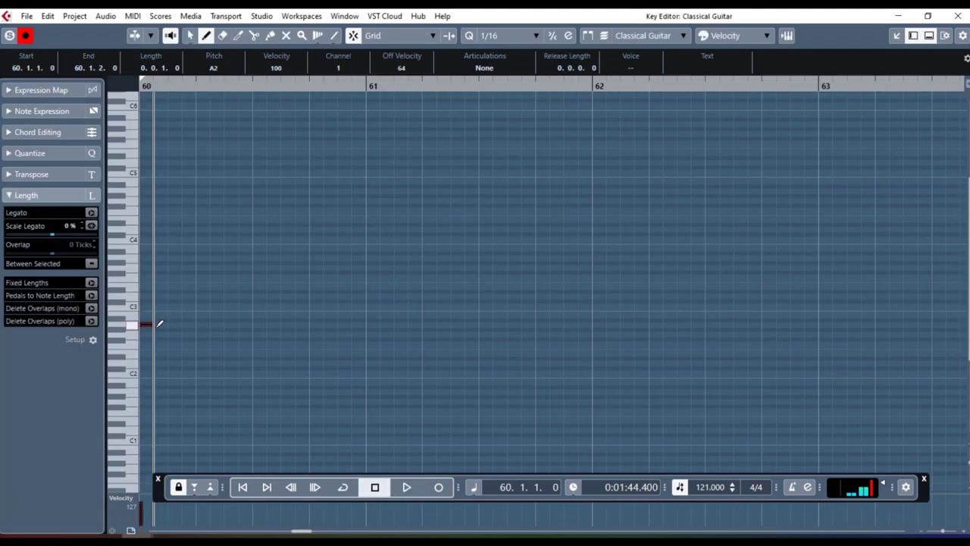
- Add a C3 note at 60.1.3 after the opening A2 in the Classical Guitar part and play the melody from bar 60
{"action": "left_click", "coordinate": [175, 306]}
{"action": "key", "text": "1"}
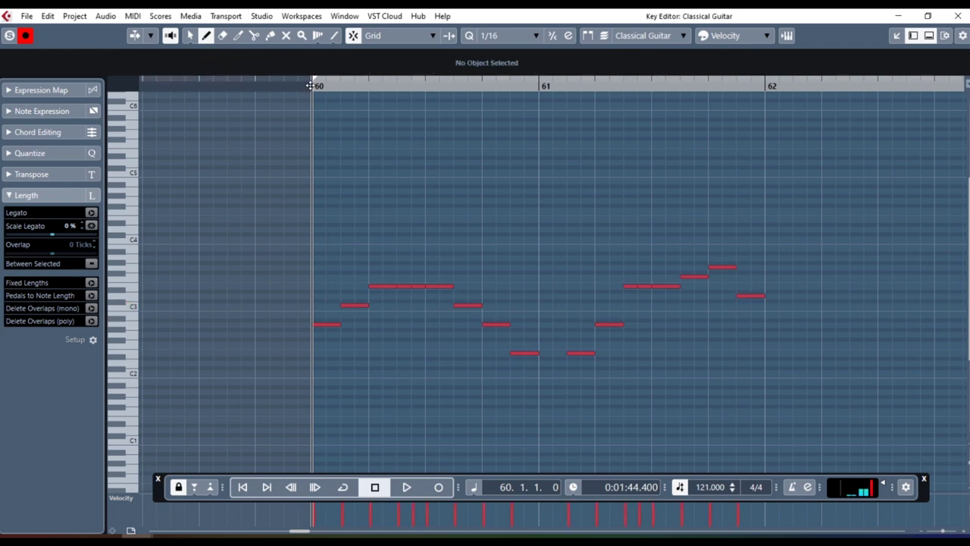
{"action": "key", "text": "space"}
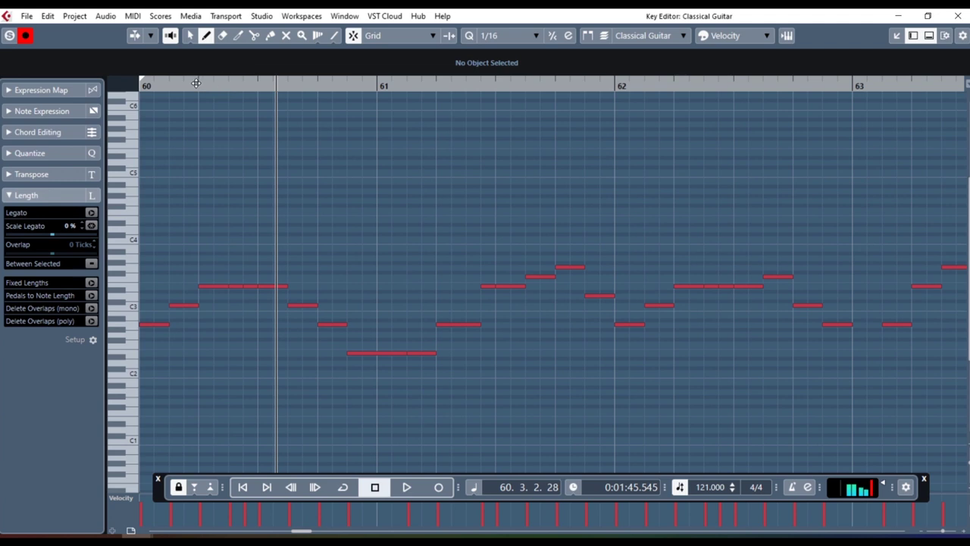
- Set the quantize grid to 1/16 Triplet and rework the repeated E3 notes on beat 2 of bar 60 into triplets
{"action": "left_click", "coordinate": [195, 83]}
{"action": "left_click", "coordinate": [508, 36]}
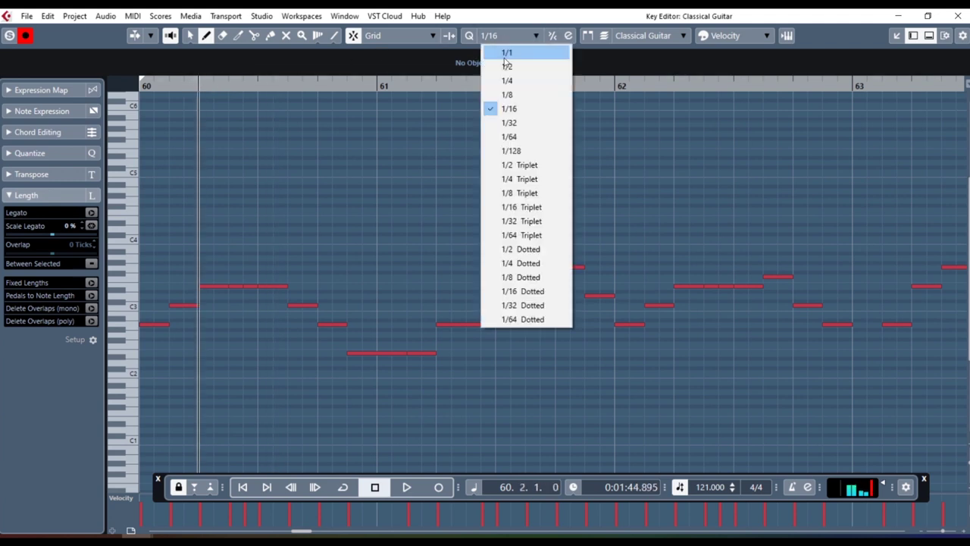
{"action": "left_click", "coordinate": [534, 207]}
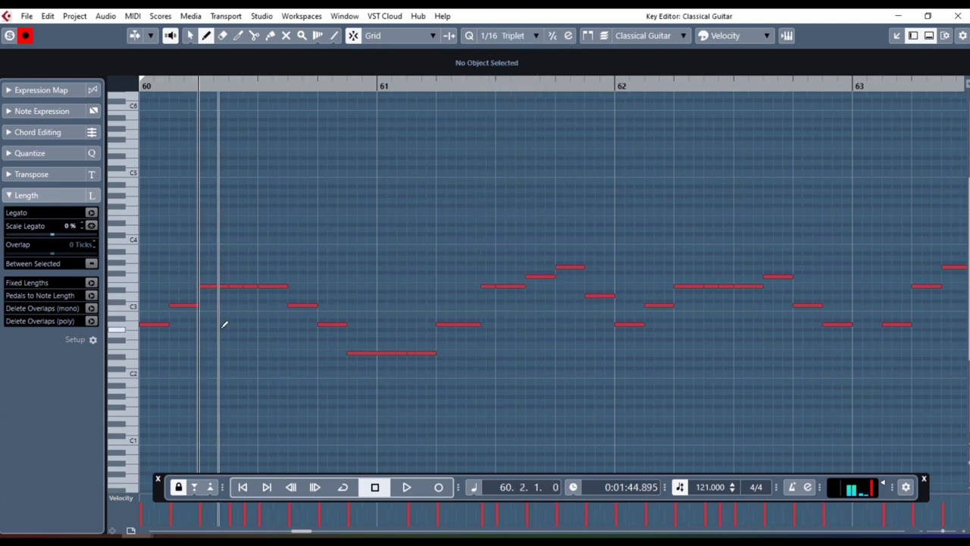
{"action": "left_click", "coordinate": [235, 286]}
{"action": "left_click", "coordinate": [241, 285]}
{"action": "left_click", "coordinate": [223, 283]}
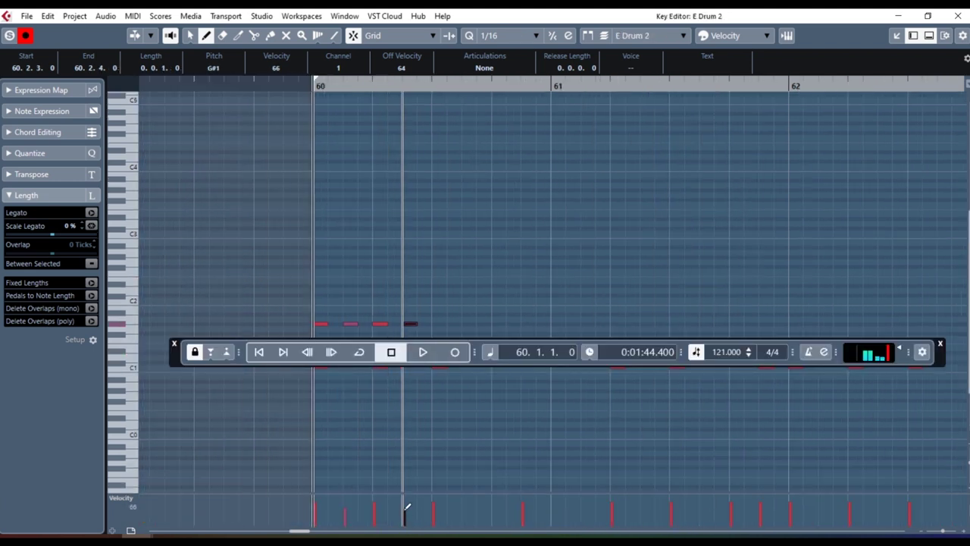
- Set the velocity of the E Drum 2 G#1 hit at 60.2.3 to 69 and duplicate the four G#1 hits across bar 60
{"action": "left_click", "coordinate": [404, 510]}
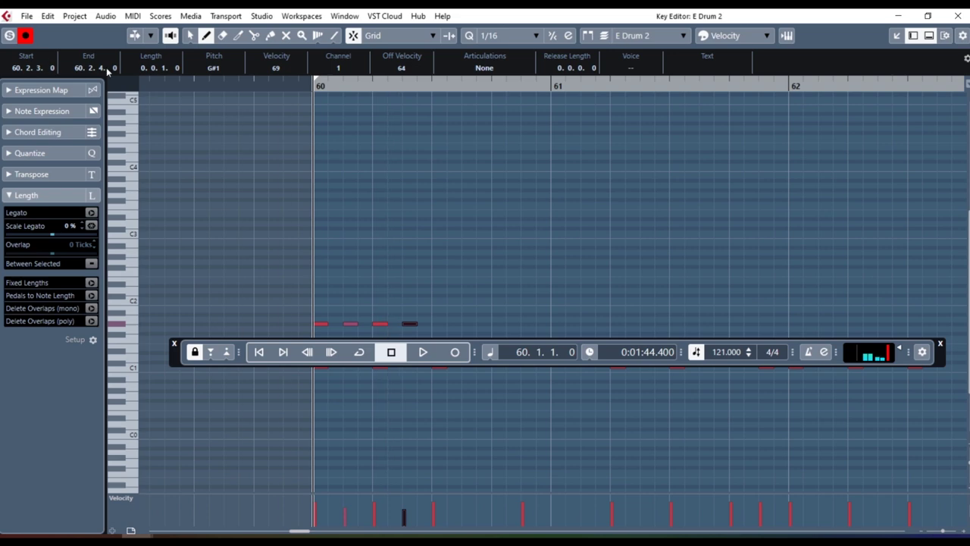
{"action": "left_click_drag", "start_coordinate": [261, 269], "coordinate": [407, 326]}
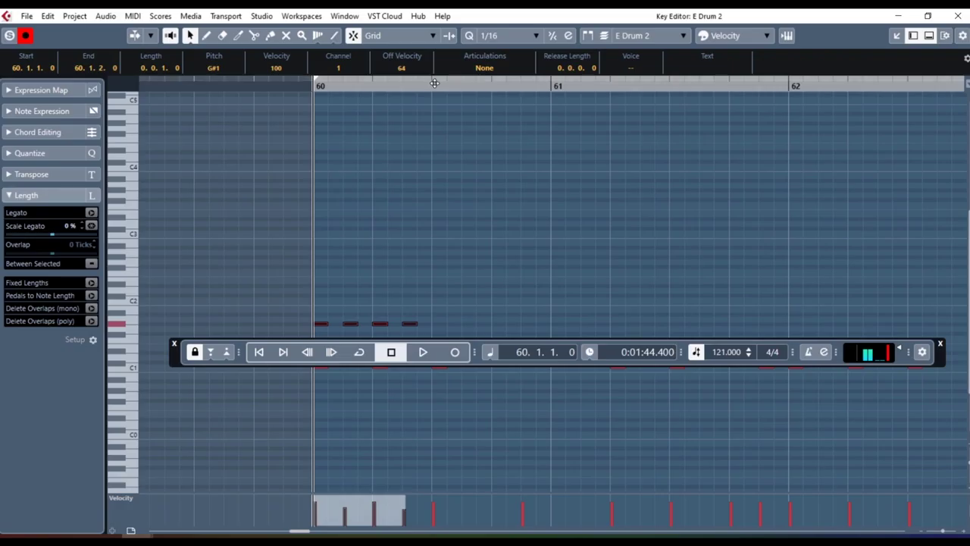
{"action": "key", "text": "alt+d"}
- Duplicate bar 60's eight G#1 hits into bar 61 of the E Drum 2 part and select the hits of both bars
{"action": "left_click_drag", "start_coordinate": [291, 282], "coordinate": [598, 342]}
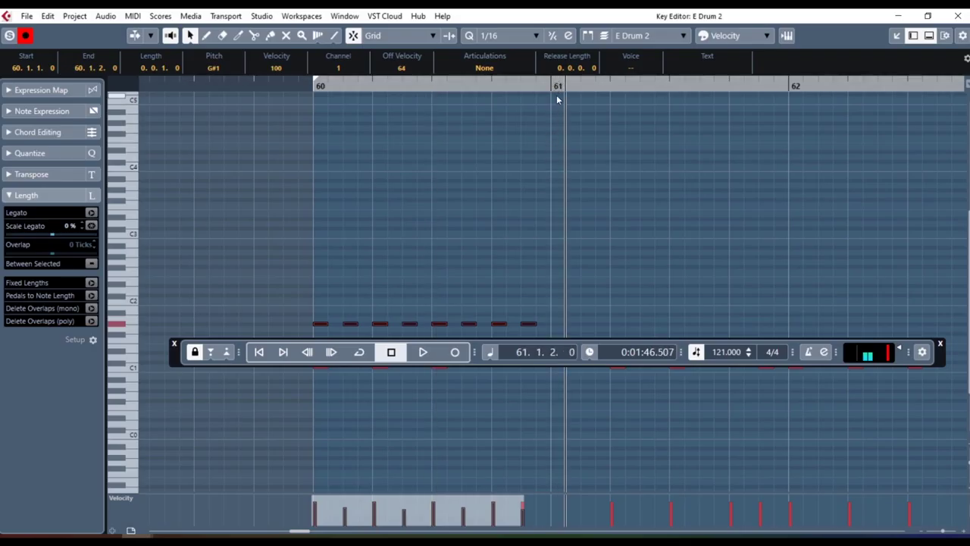
{"action": "left_click", "coordinate": [555, 88]}
{"action": "key", "text": "ctrl+d"}
{"action": "left_click_drag", "start_coordinate": [256, 251], "coordinate": [802, 341]}
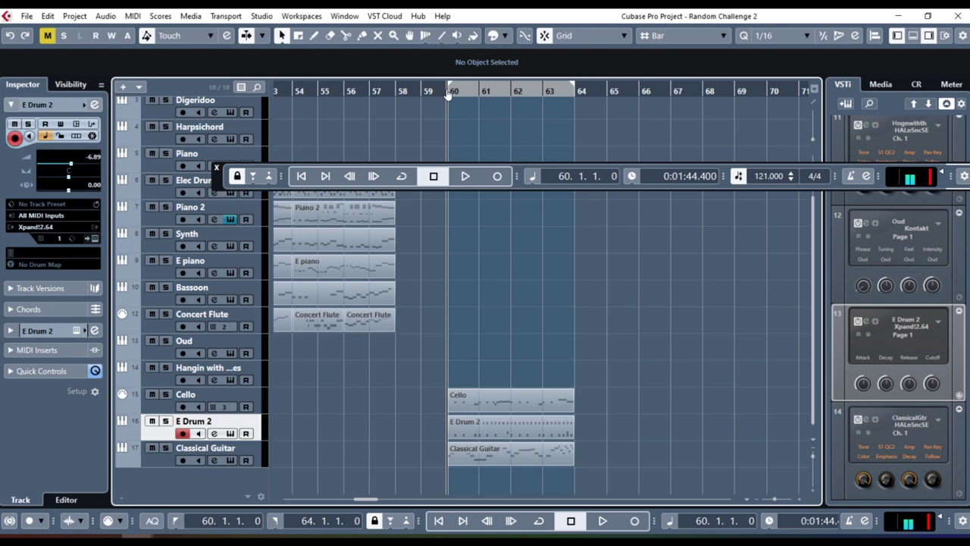
- Play back the A2 and E3 notes of the Hangin with the steelies part from bar 60
{"action": "left_click", "coordinate": [283, 379]}
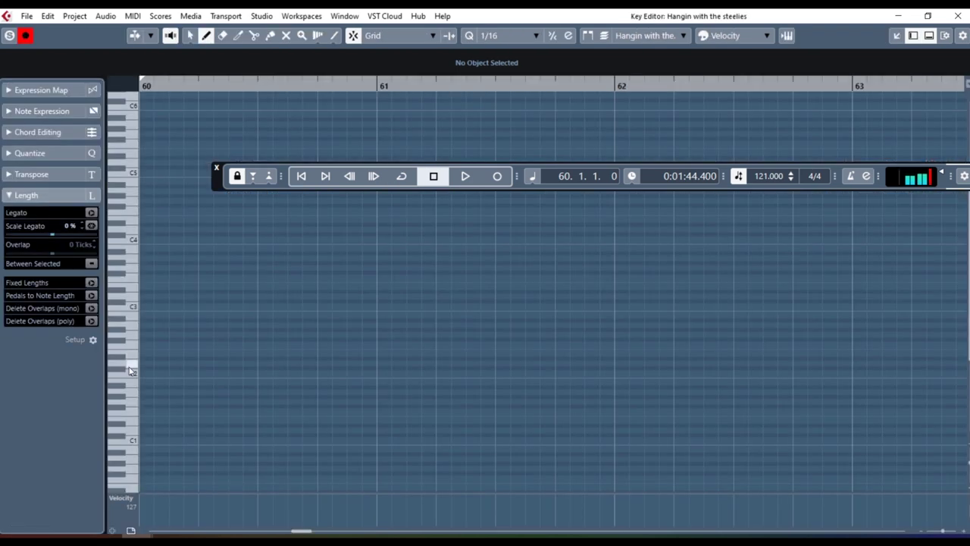
{"action": "key", "text": "space"}
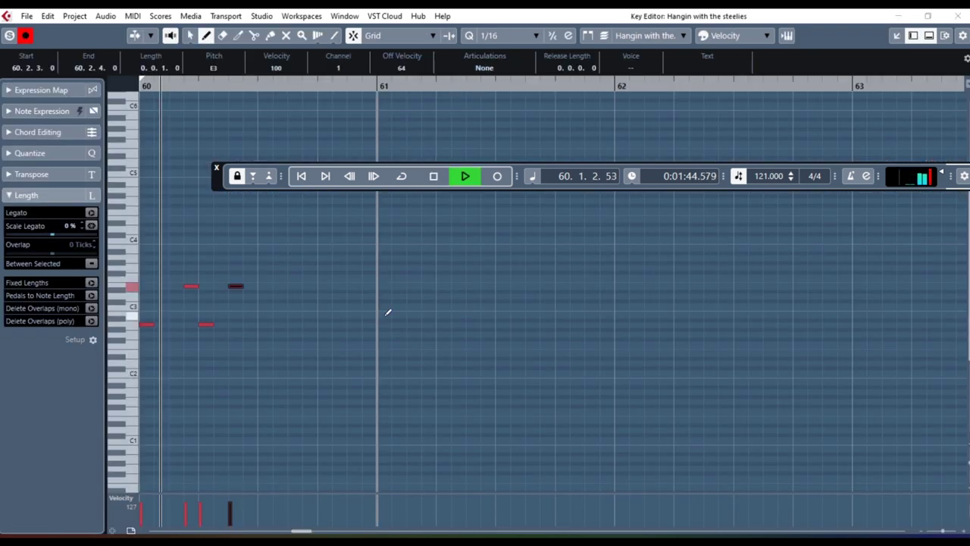
{"action": "key", "text": "space"}
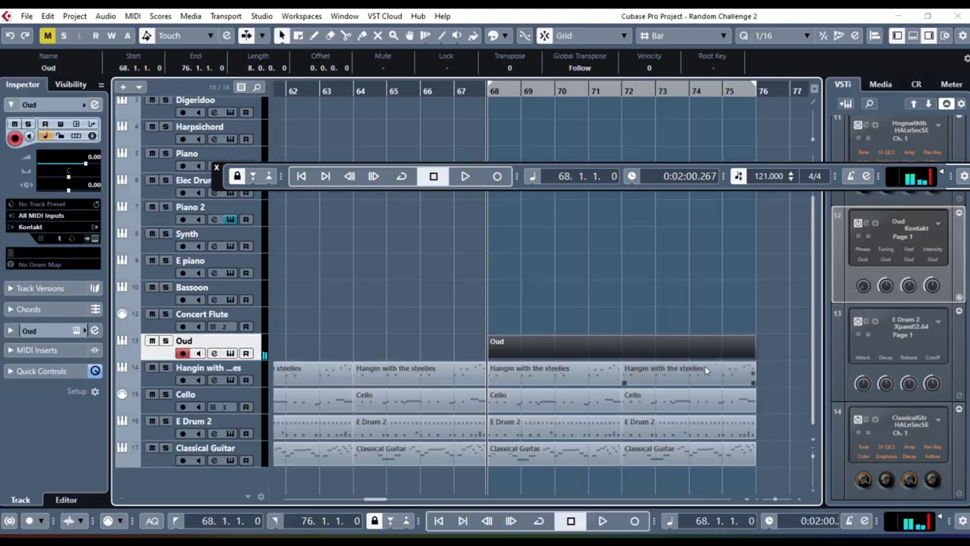
- Replace the empty Oud part at bar 68 with the two Classical Guitar parts from bars 68 to 76 and play them back
{"action": "key", "text": "Delete"}
{"action": "left_click_drag", "start_coordinate": [676, 465], "coordinate": [677, 348]}
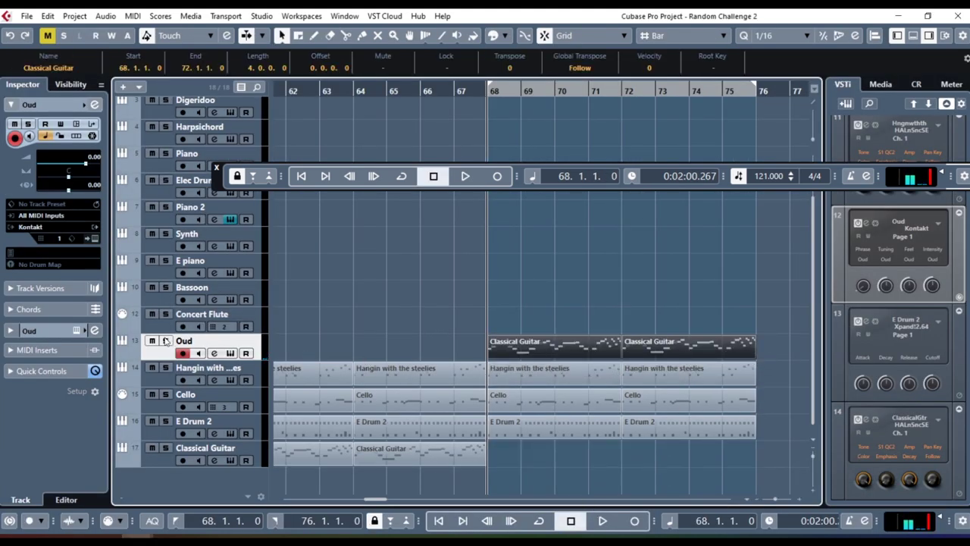
{"action": "key", "text": "space"}
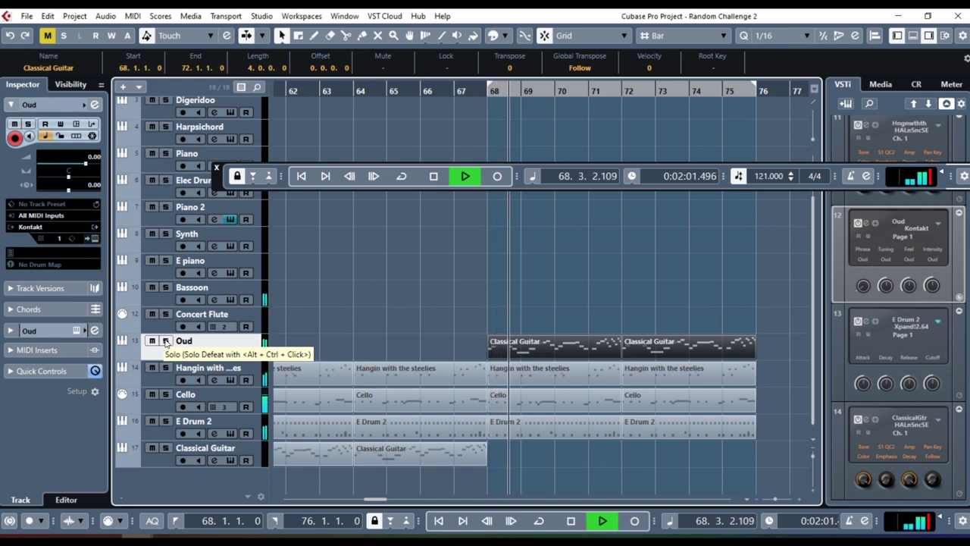
{"action": "key", "text": "space"}
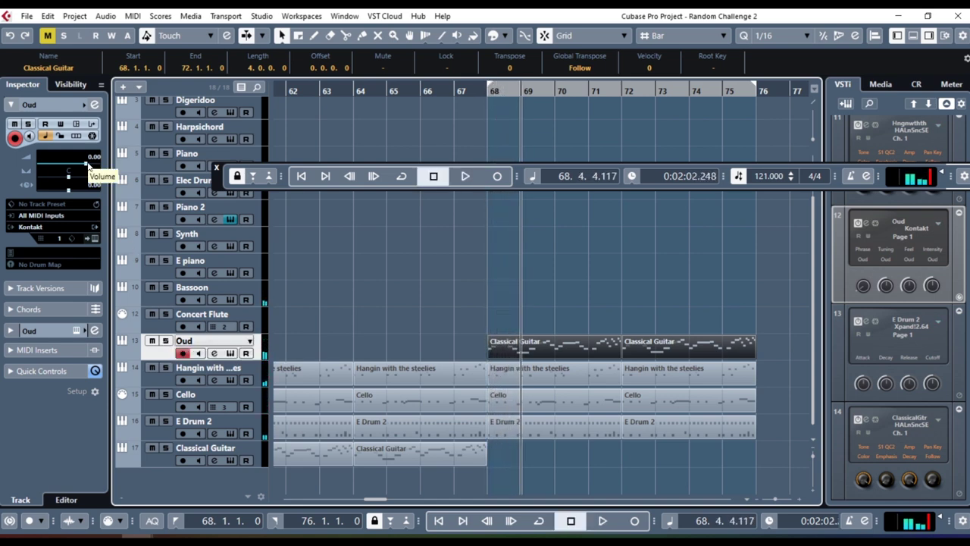
- Lower the Oud track's volume slightly and play back its melody from bar 68 in the Key Editor
{"action": "left_click_drag", "start_coordinate": [88, 166], "coordinate": [84, 166]}
{"action": "key", "text": "ctrl+e"}
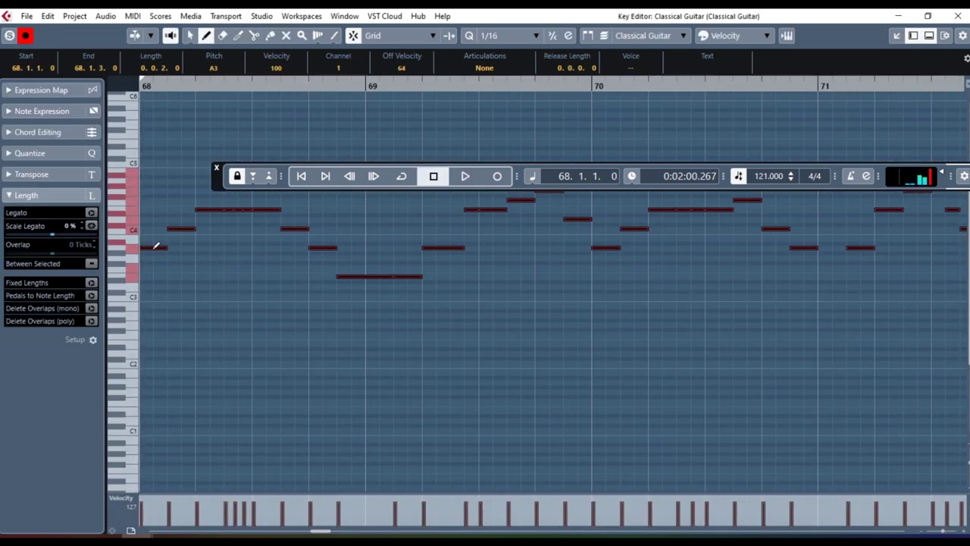
{"action": "key", "text": "space"}
{"action": "key", "text": "ctrl+e"}
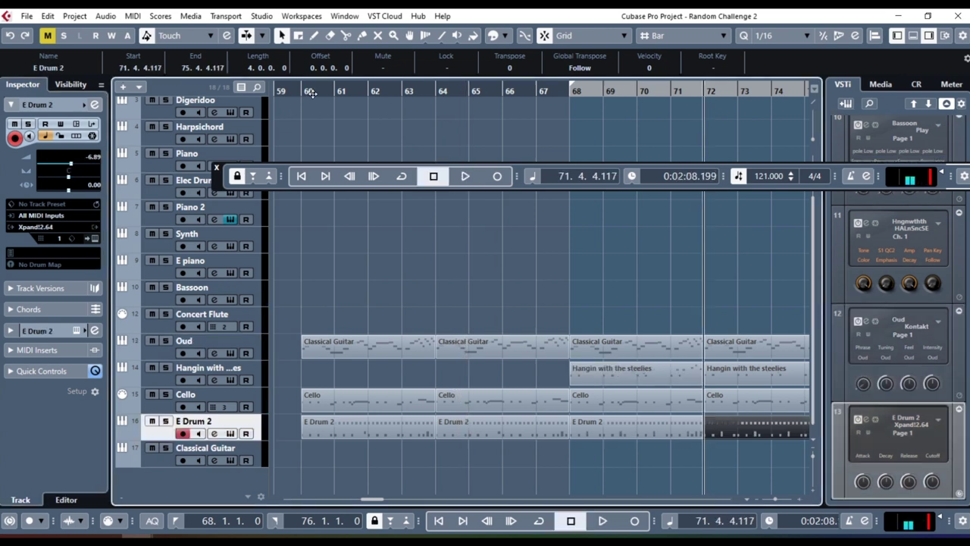
- Move the playback position to bar 60 and start recording
{"action": "left_click", "coordinate": [309, 91]}
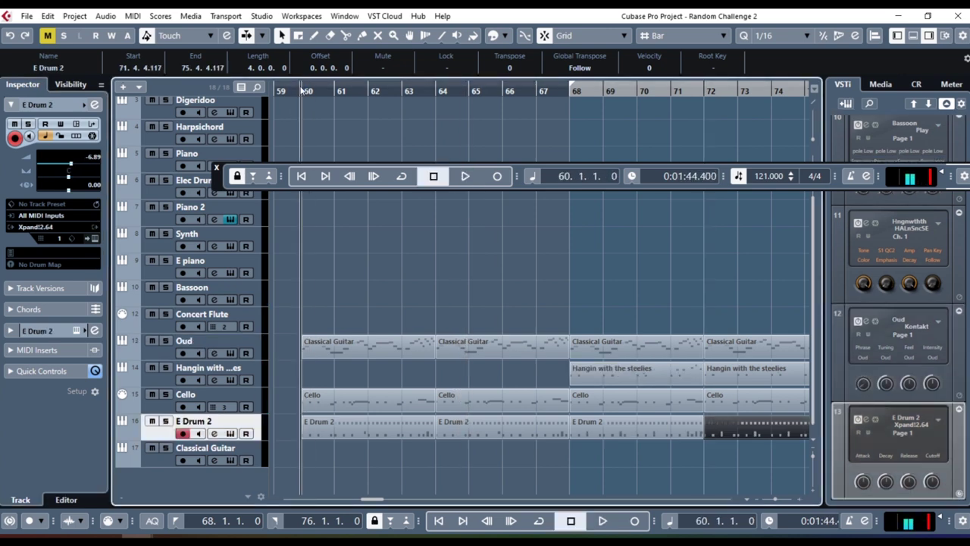
{"action": "left_click", "coordinate": [496, 176]}
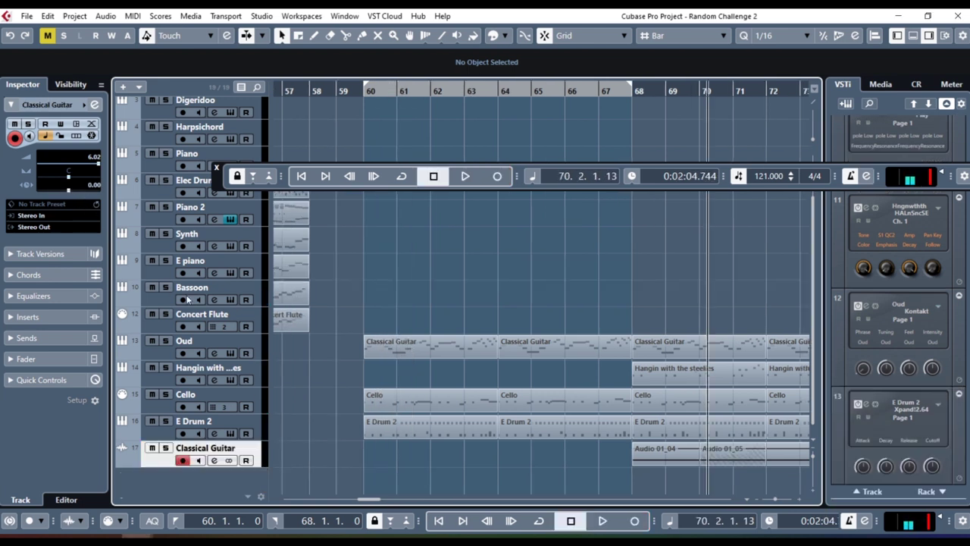
- Solo the Classical Guitar track, add a RoomWorks reverb as its insert effect and stop playback
{"action": "left_click", "coordinate": [166, 448]}
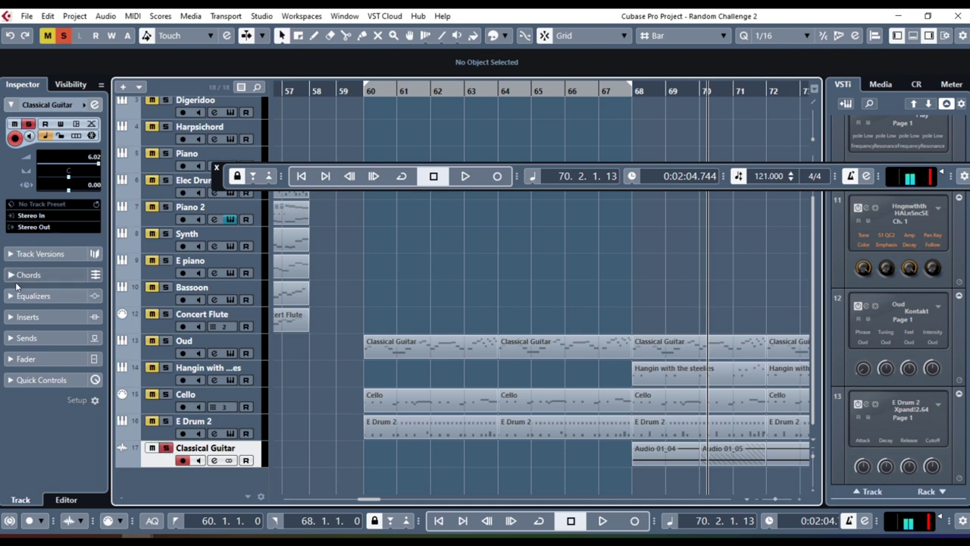
{"action": "left_click", "coordinate": [28, 317]}
{"action": "left_click", "coordinate": [31, 201]}
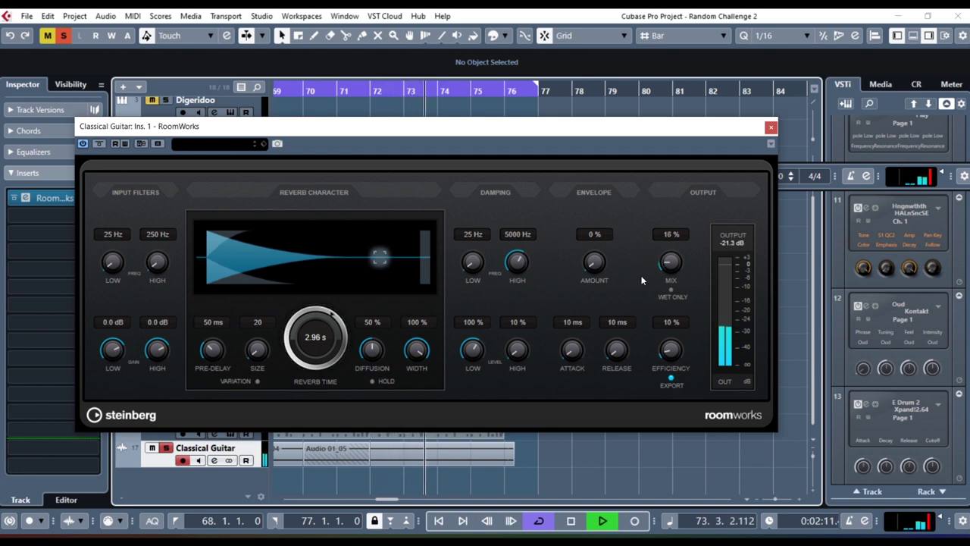
{"action": "left_click", "coordinate": [770, 126]}
{"action": "key", "text": "space"}
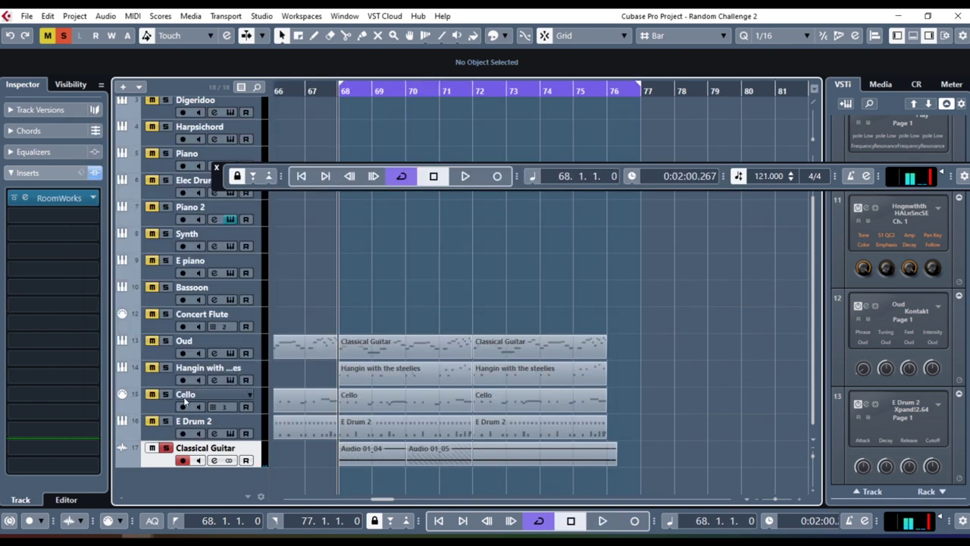
- Play back the soloed Classical Guitar and E Drum 2 tracks from bar 68
{"action": "key", "text": "space"}
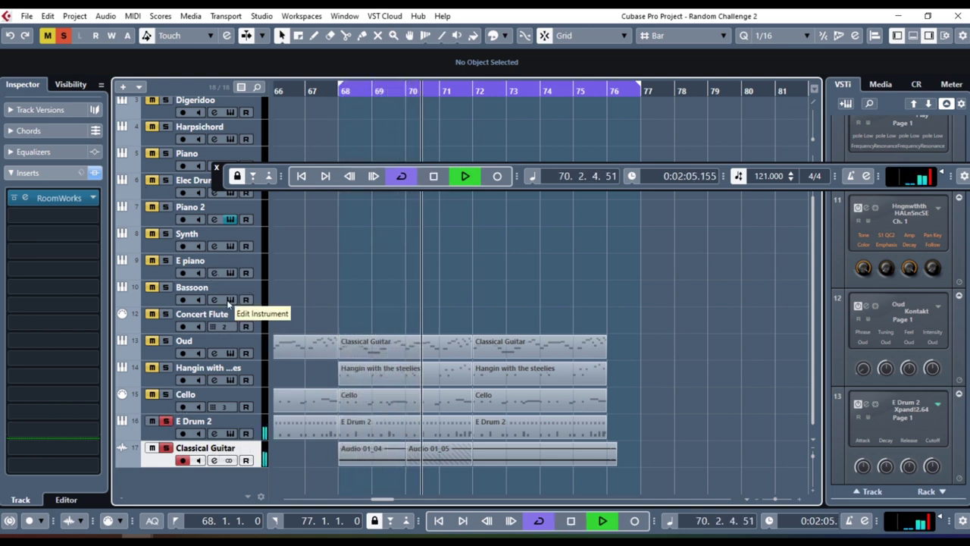
{"action": "key", "text": "space"}
- Select the Oud track and play back the complete third piece from bar 60 with nothing soloed
{"action": "left_click", "coordinate": [341, 93]}
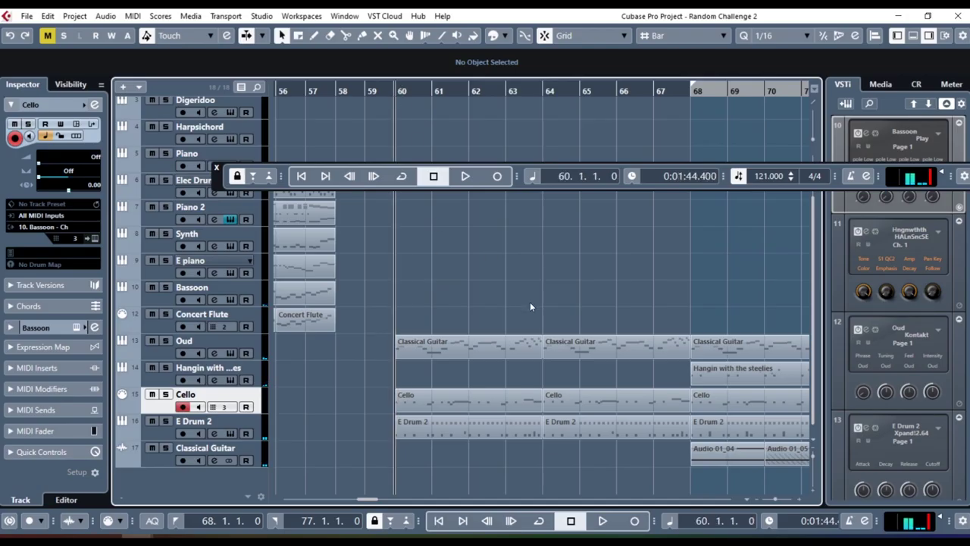
{"action": "left_click", "coordinate": [260, 351]}
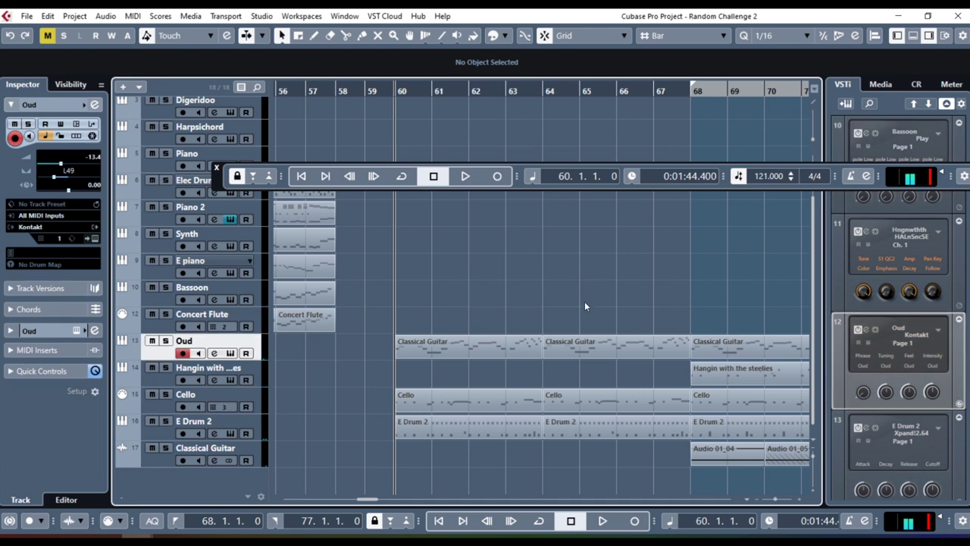
{"action": "key", "text": "space"}
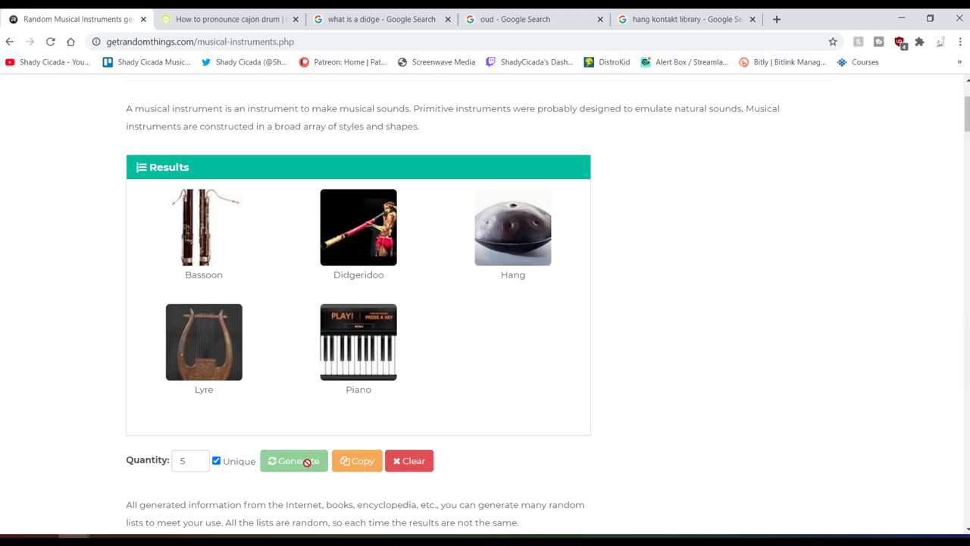
- Switch to the browser's random musical instruments page and generate a new set of five unique instruments
{"action": "left_click", "coordinate": [312, 460]}
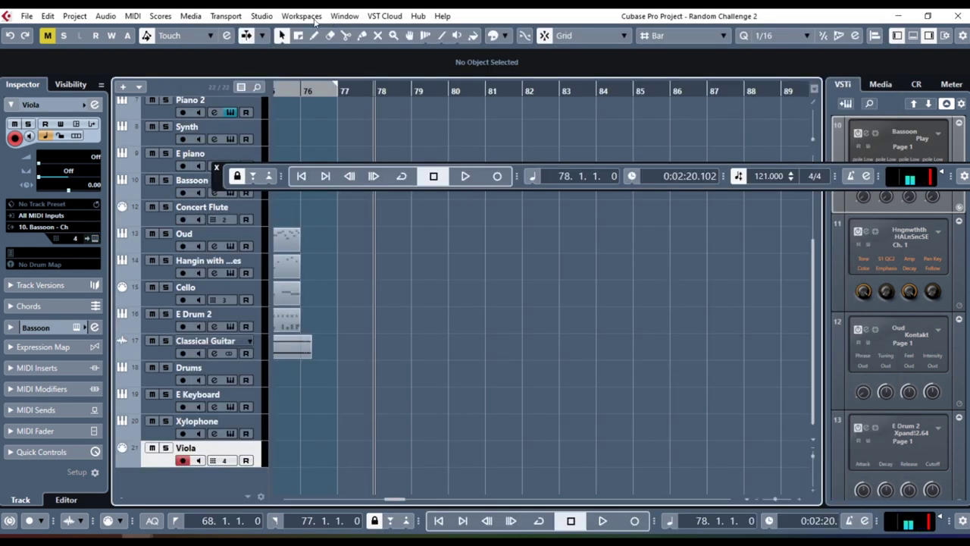
- Return to Cubase and add a Kontakt instrument track through the VST Instruments window
{"action": "left_click", "coordinate": [261, 16]}
{"action": "left_click", "coordinate": [312, 139]}
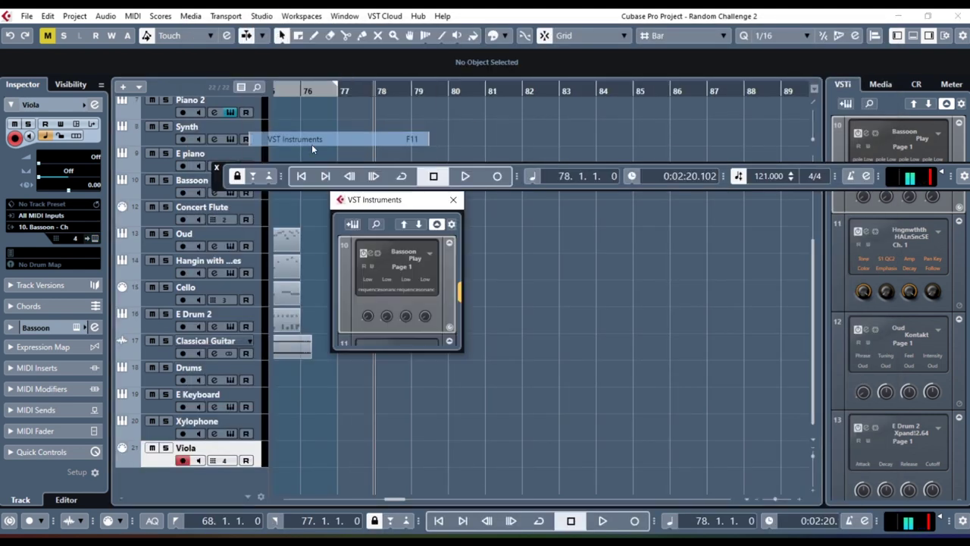
{"action": "left_click", "coordinate": [350, 223]}
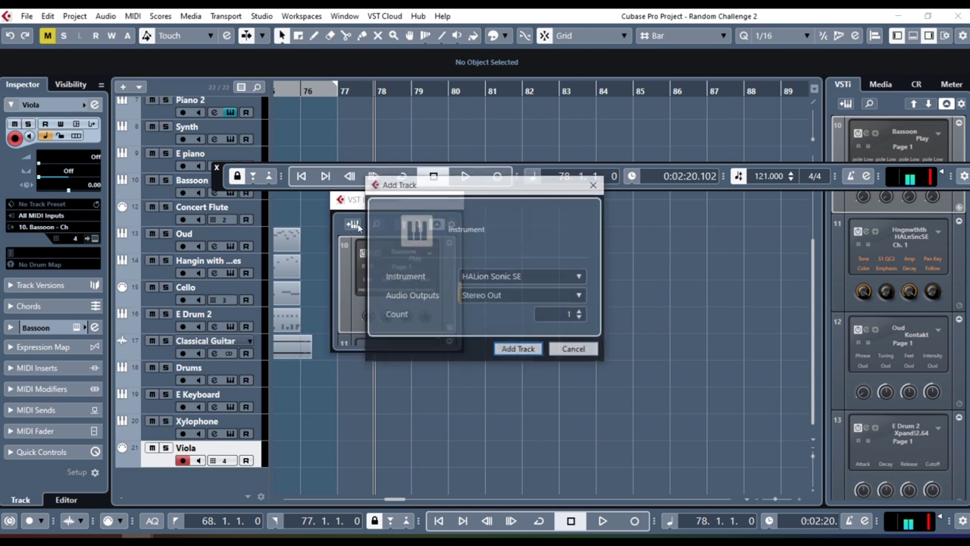
{"action": "left_click", "coordinate": [566, 279]}
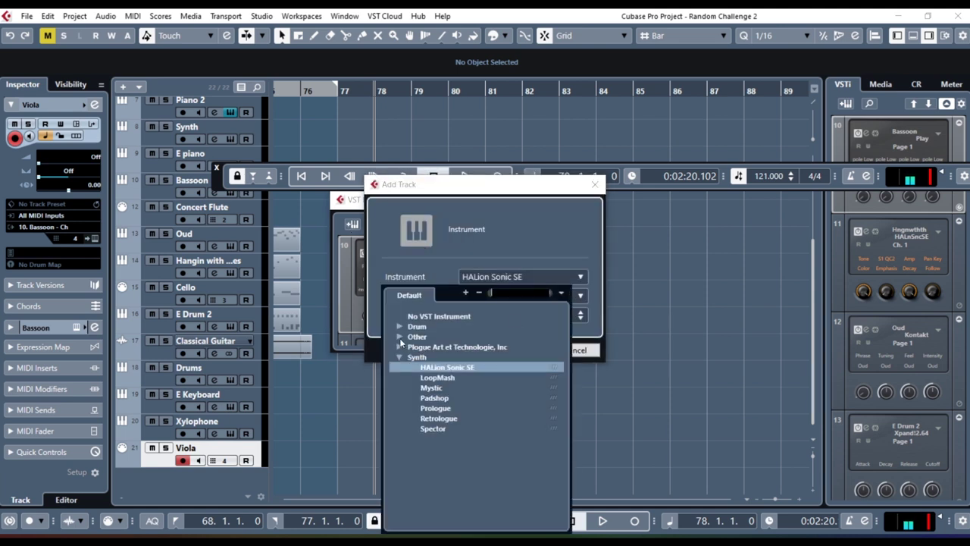
{"action": "left_click", "coordinate": [400, 338]}
{"action": "scroll", "coordinate": [469, 416], "scroll_direction": "down", "scroll_amount": 5}
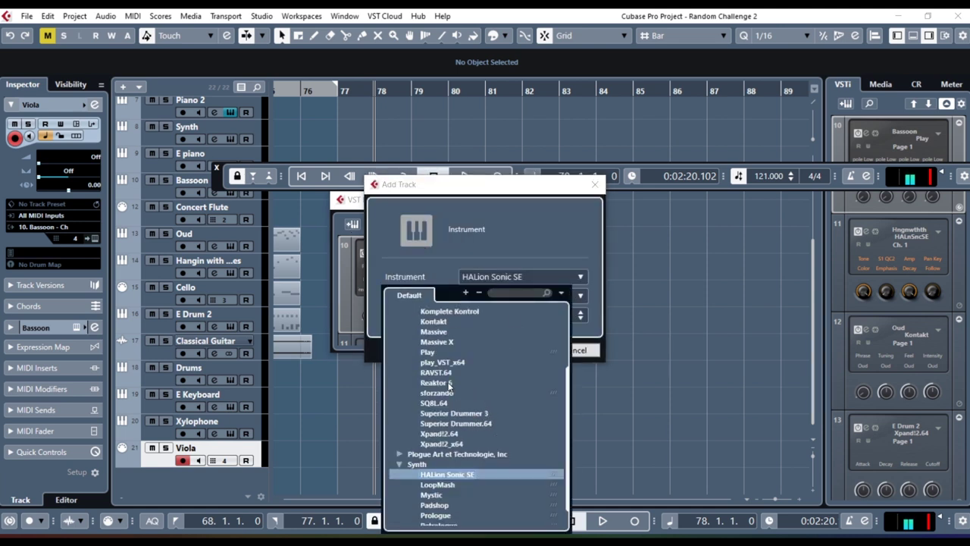
{"action": "left_click", "coordinate": [433, 323]}
{"action": "left_click", "coordinate": [517, 351]}
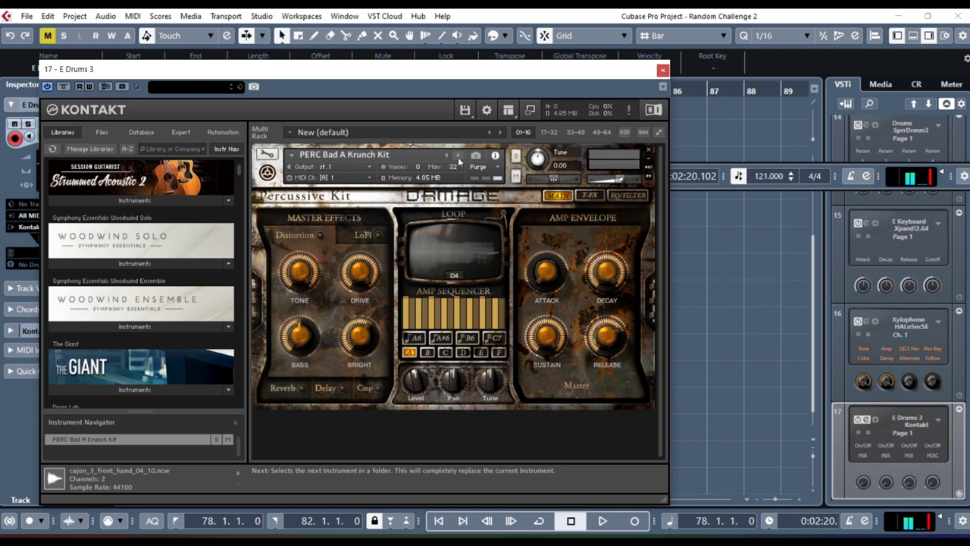
- Load the PERC Bad A Punch Kit preset for E Drums 3 and open its part at bar 78 in the Key Editor
{"action": "left_click", "coordinate": [458, 155]}
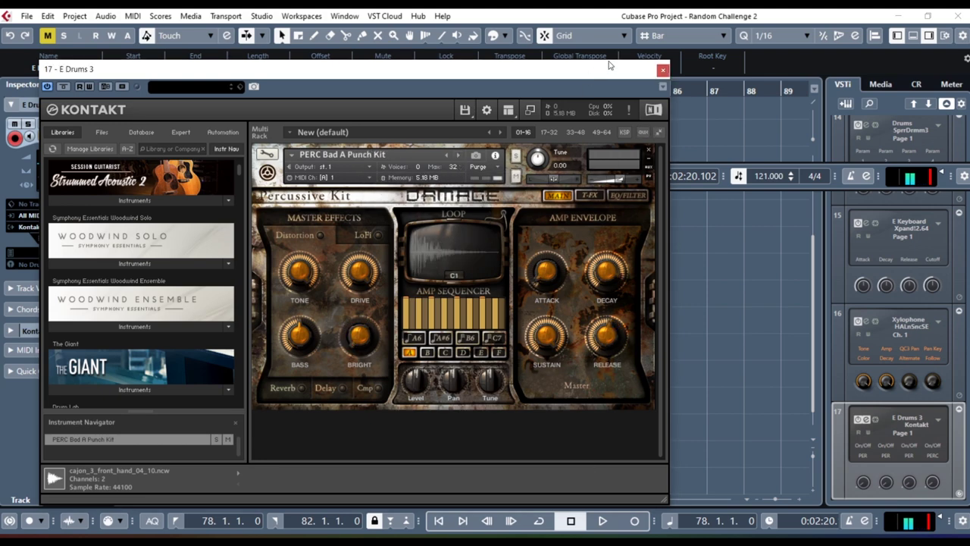
{"action": "left_click", "coordinate": [662, 71]}
{"action": "double_click", "coordinate": [416, 472]}
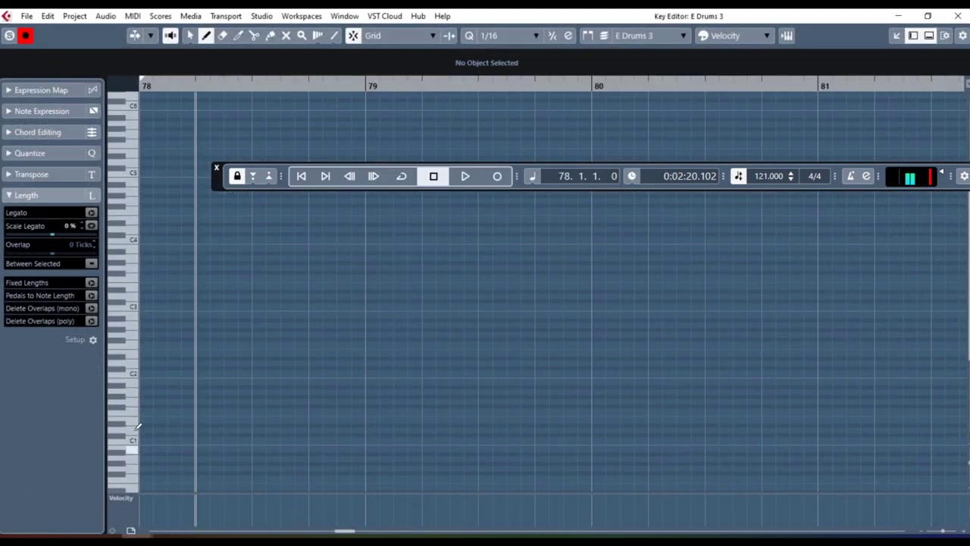
- Draw a C1 note and an even row of G#1 notes across bar 78 in the Drums part, repeating the row at bar 79
{"action": "left_click", "coordinate": [512, 438]}
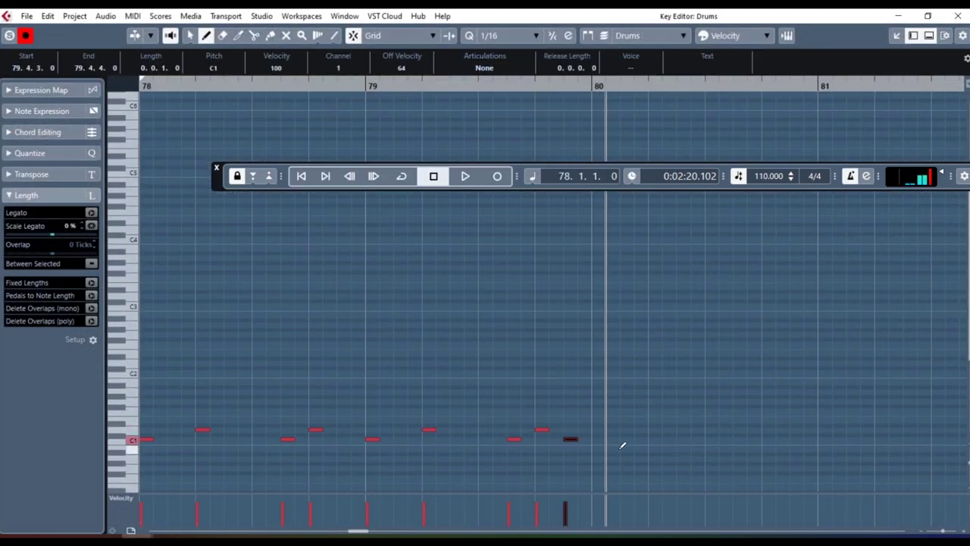
{"action": "left_click", "coordinate": [199, 395]}
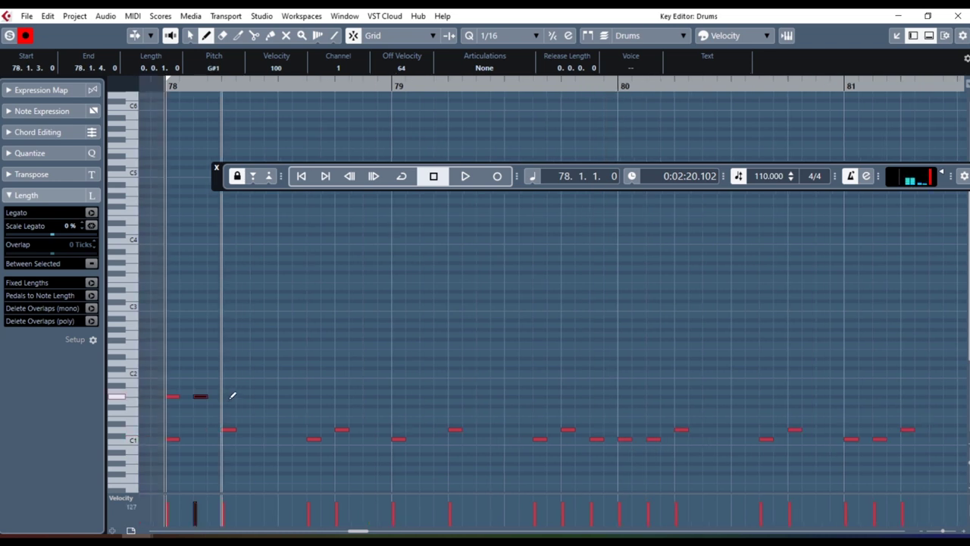
{"action": "left_click", "coordinate": [233, 395]}
{"action": "left_click", "coordinate": [283, 395]}
{"action": "left_click", "coordinate": [310, 395]}
{"action": "left_click_drag", "start_coordinate": [160, 366], "coordinate": [378, 399]}
{"action": "left_click", "coordinate": [394, 93]}
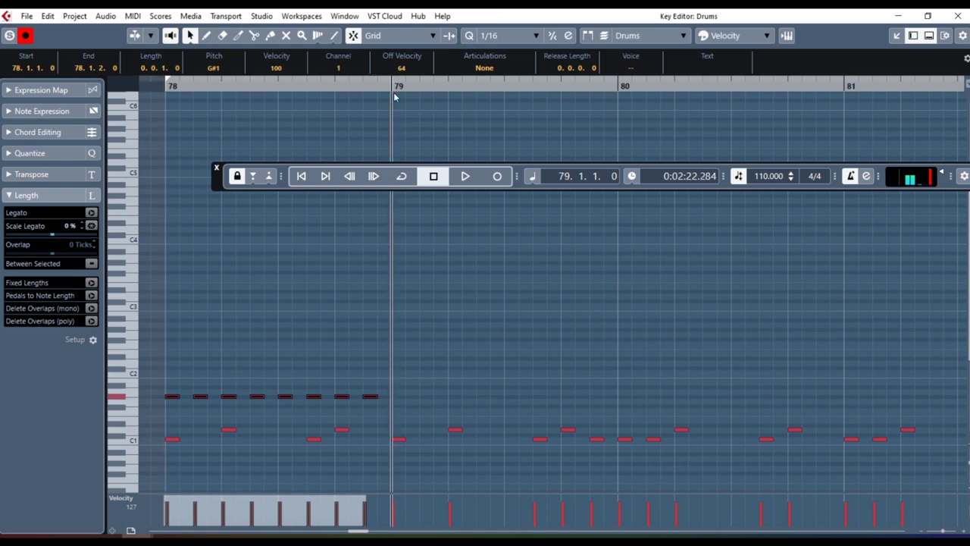
{"action": "key", "text": "ctrl+d"}
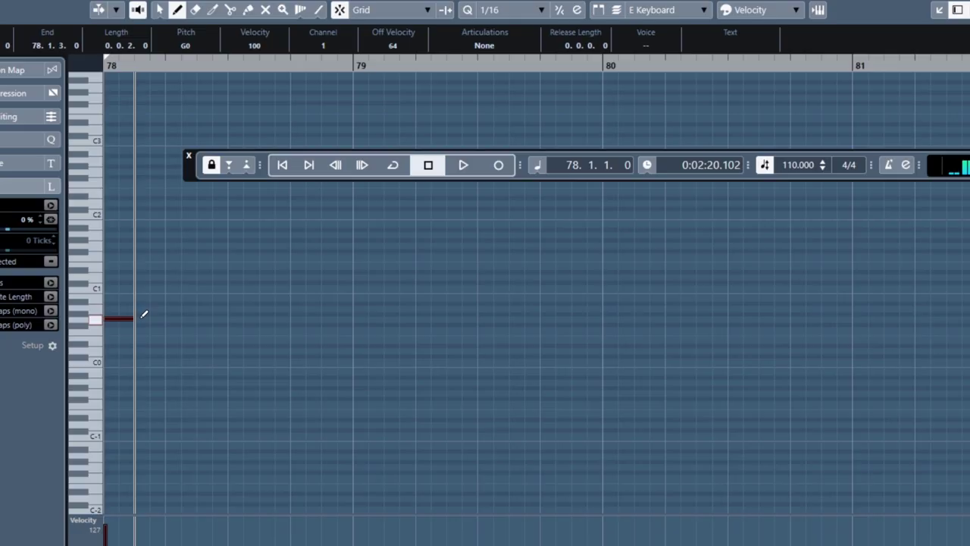
- Draw the E Keyboard bass line from bar 78 with G0, F0 and D#0 notes, playing it back along the way
{"action": "left_click_drag", "start_coordinate": [144, 314], "coordinate": [229, 315]}
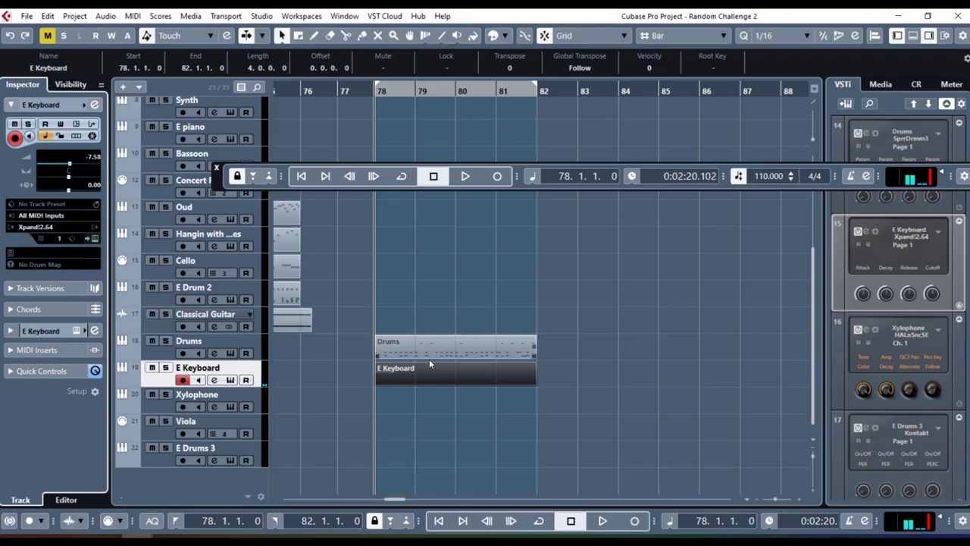
{"action": "double_click", "coordinate": [413, 369]}
{"action": "key", "text": "space"}
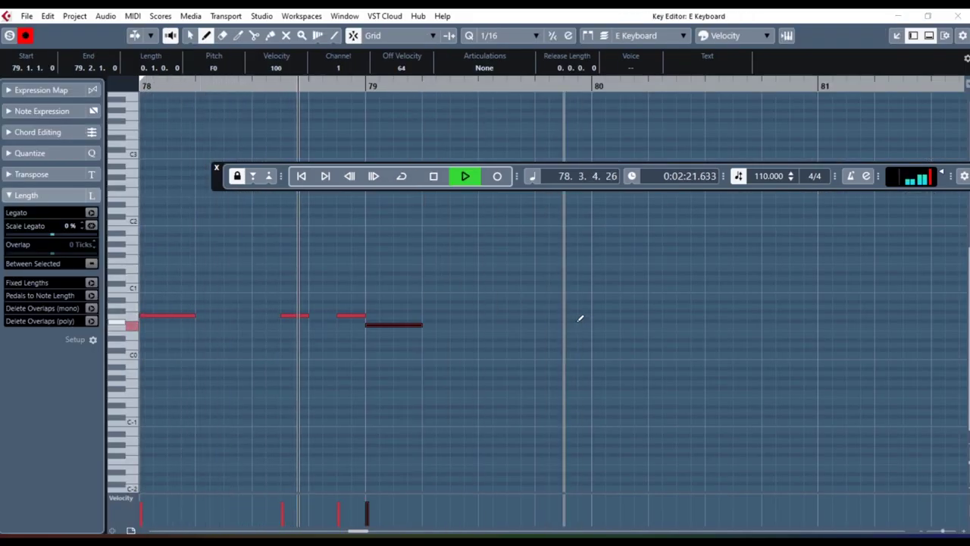
{"action": "key", "text": "space"}
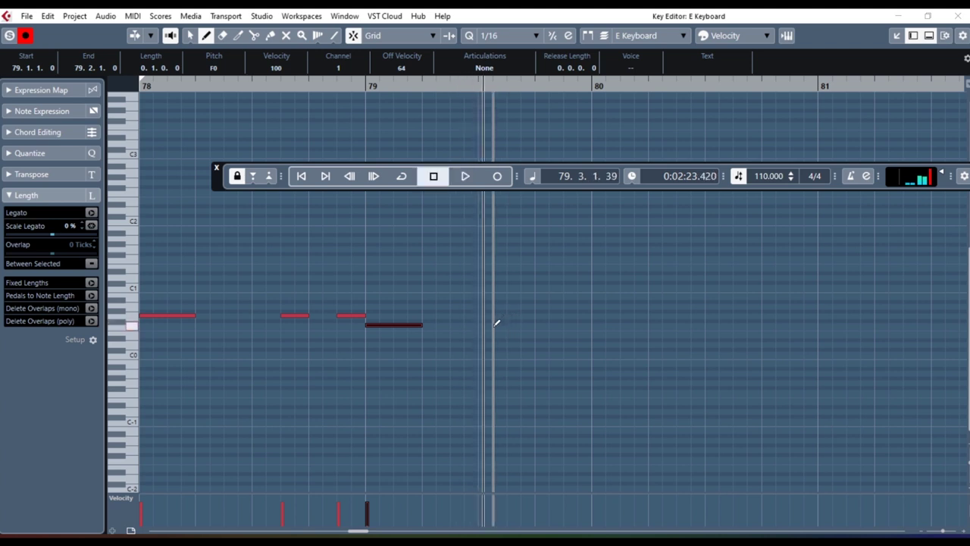
{"action": "left_click", "coordinate": [636, 334]}
{"action": "key", "text": "space"}
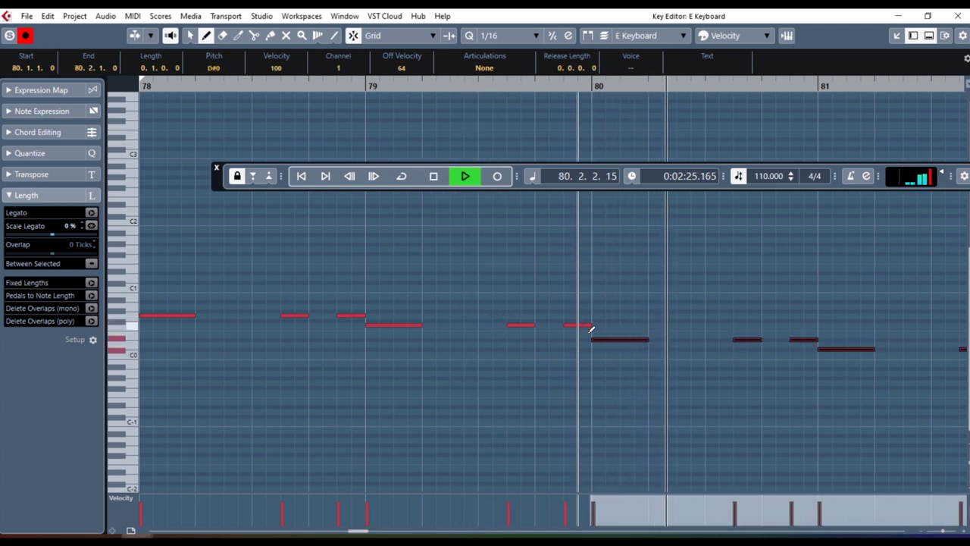
{"action": "key", "text": "space"}
{"action": "key", "text": "Return"}
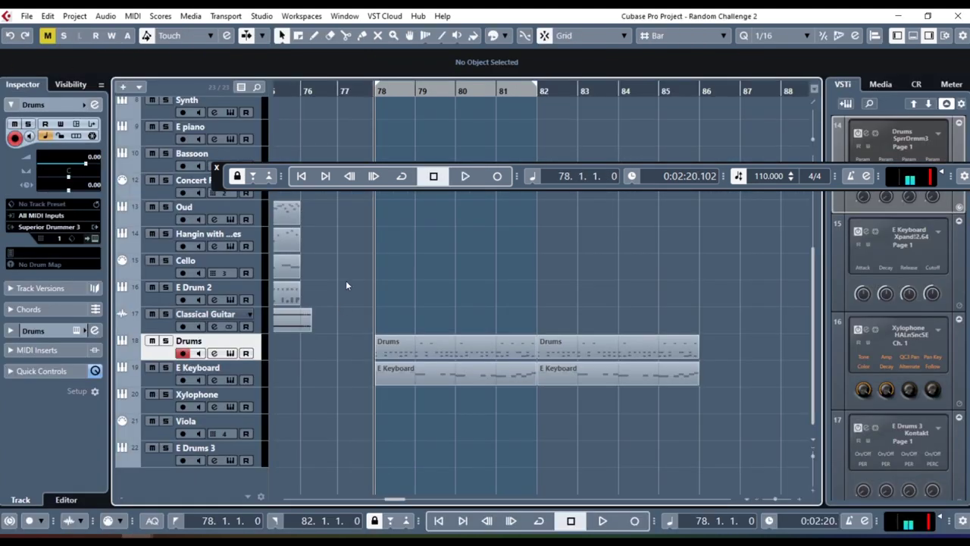
- Draw a three-note chord with C#3 as its lowest note at 78.1.3 in the Xylophone part and paste a copy after it
{"action": "key", "text": "Return"}
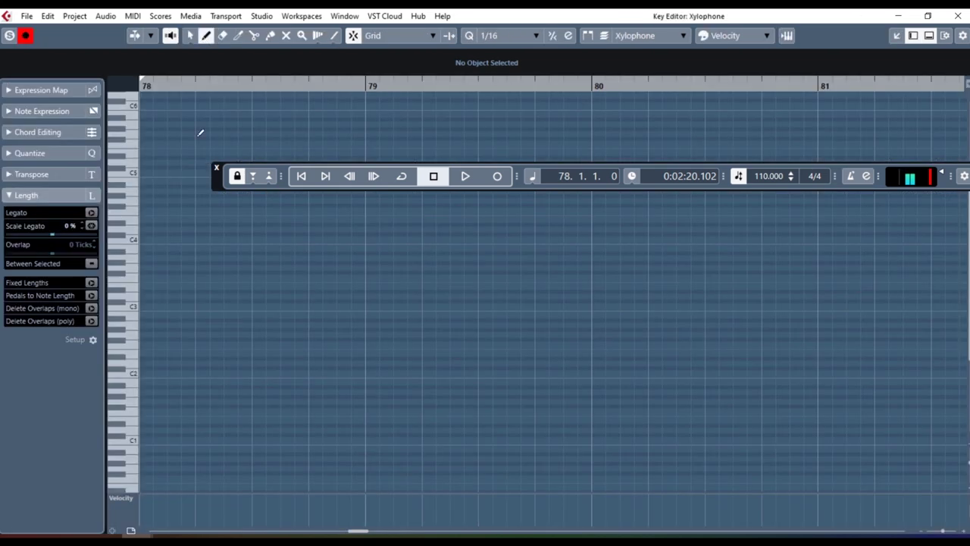
{"action": "left_click", "coordinate": [173, 277]}
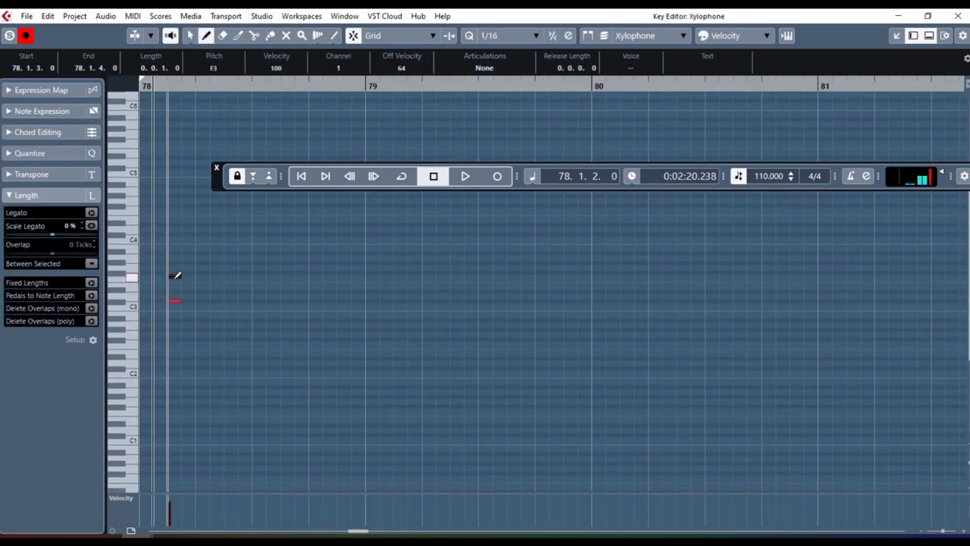
{"action": "left_click", "coordinate": [175, 262]}
{"action": "key", "text": "ctrl+a"}
{"action": "key", "text": "ctrl+c"}
{"action": "key", "text": "ctrl+v"}
- Play back the Xylophone chords around bar 78 and paste further copies of them along the part
{"action": "left_click", "coordinate": [348, 177]}
{"action": "key", "text": "space"}
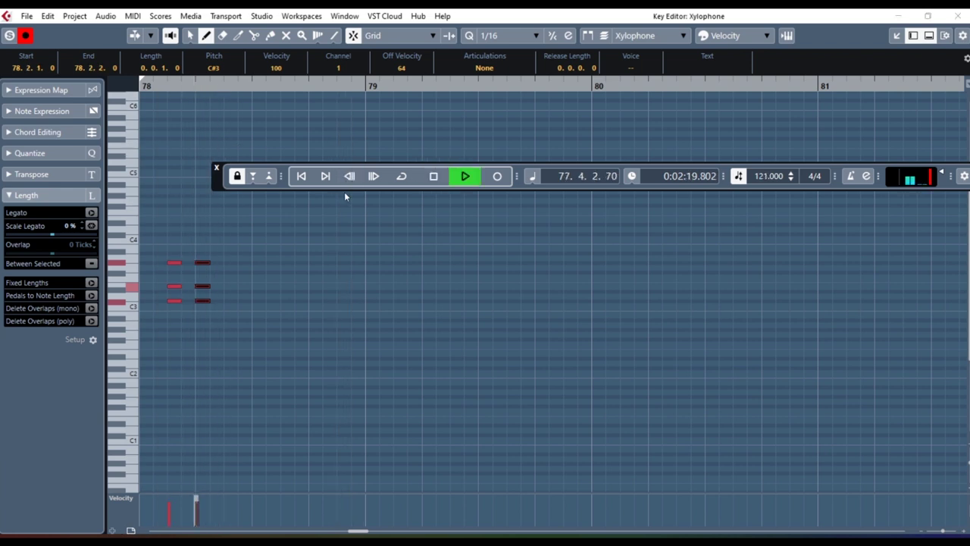
{"action": "key", "text": "space"}
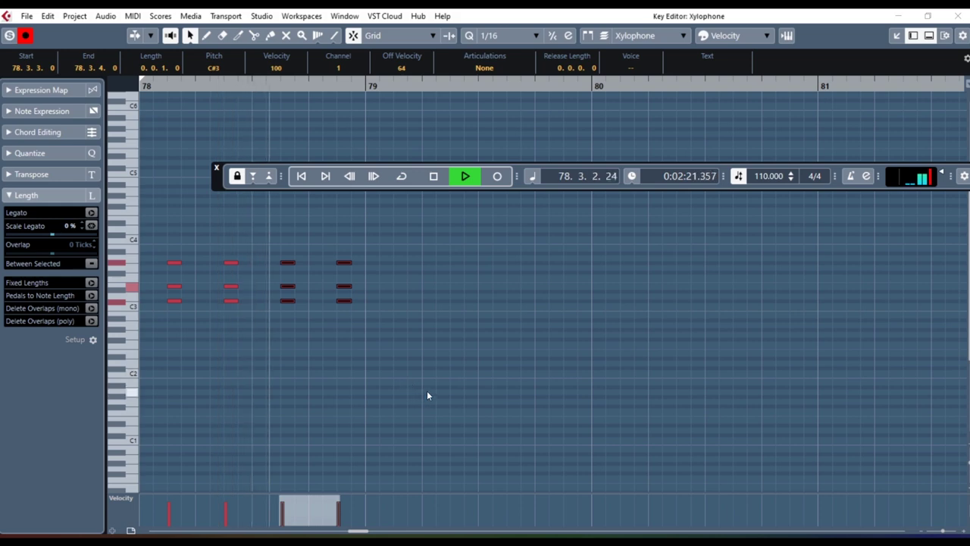
{"action": "key", "text": "ctrl+v"}
{"action": "key", "text": "ctrl+v"}
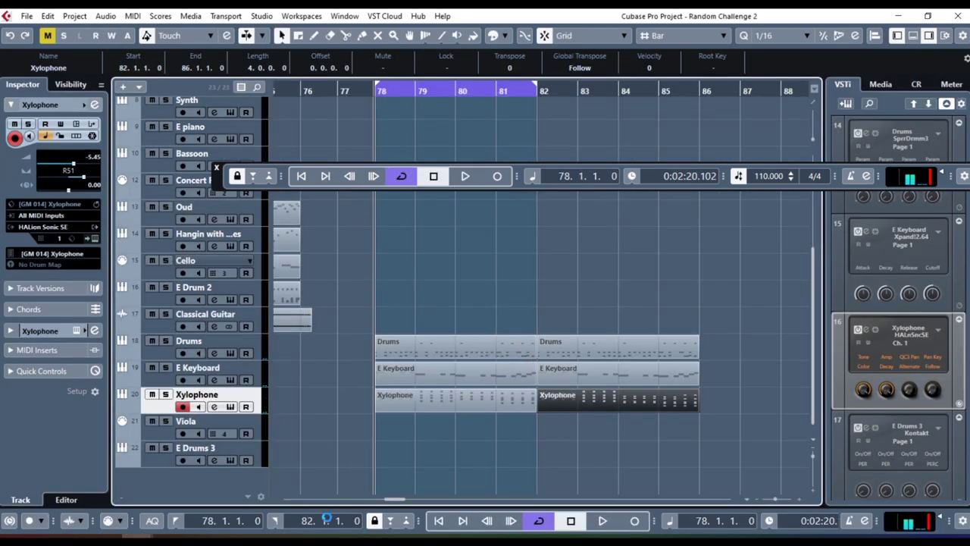
- Draw E1 notes at the start of bar 78, near its end and at the start of bar 79 in the E Drums 3 part
{"action": "left_click", "coordinate": [254, 460]}
{"action": "double_click", "coordinate": [412, 455]}
{"action": "double_click", "coordinate": [412, 455]}
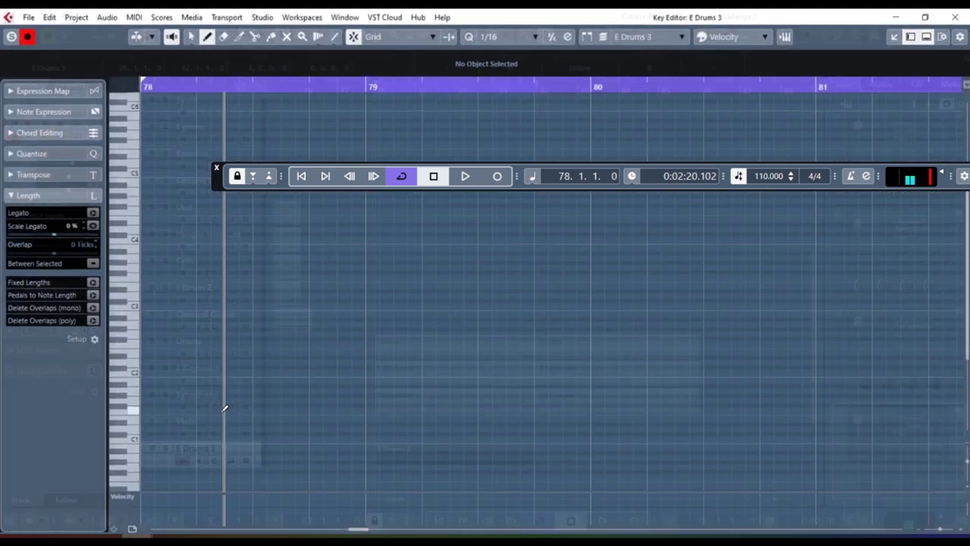
{"action": "left_click", "coordinate": [143, 419]}
{"action": "left_click", "coordinate": [343, 419]}
{"action": "left_click", "coordinate": [369, 419]}
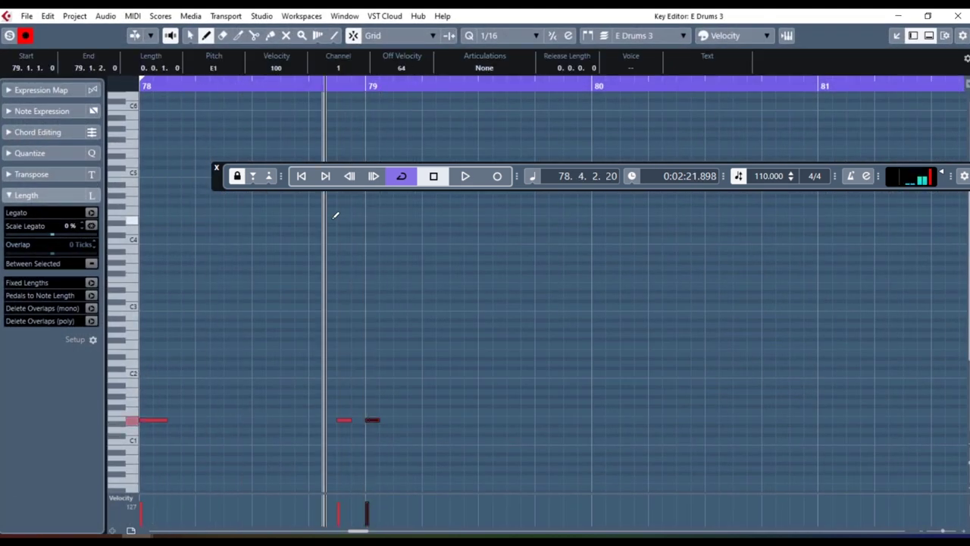
{"action": "left_click", "coordinate": [349, 176]}
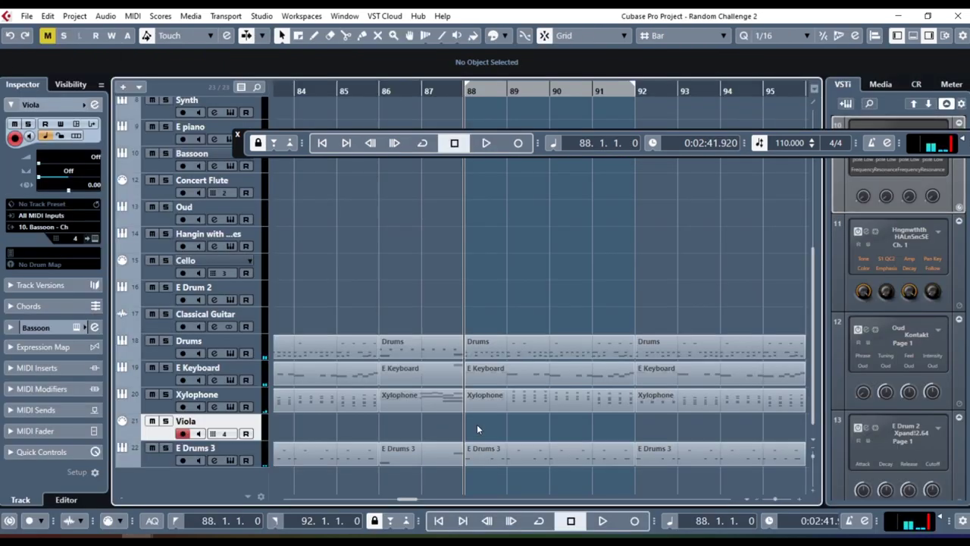
- Create a Viola part at bar 88, draw a short D#4 note on beat 2 and play it back
{"action": "left_click", "coordinate": [477, 426]}
{"action": "double_click", "coordinate": [478, 428]}
{"action": "left_click_drag", "start_coordinate": [200, 223], "coordinate": [230, 223]}
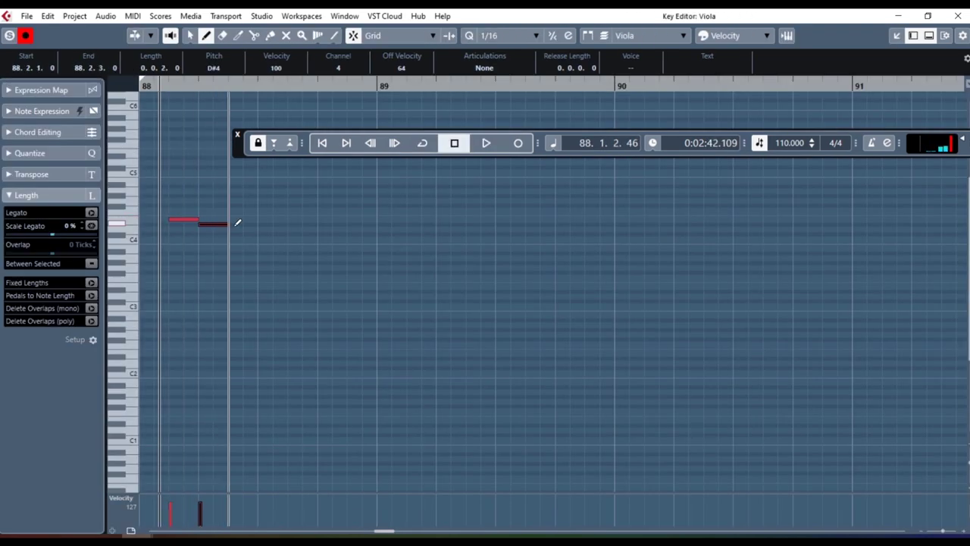
{"action": "key", "text": "Escape"}
{"action": "key", "text": "space"}
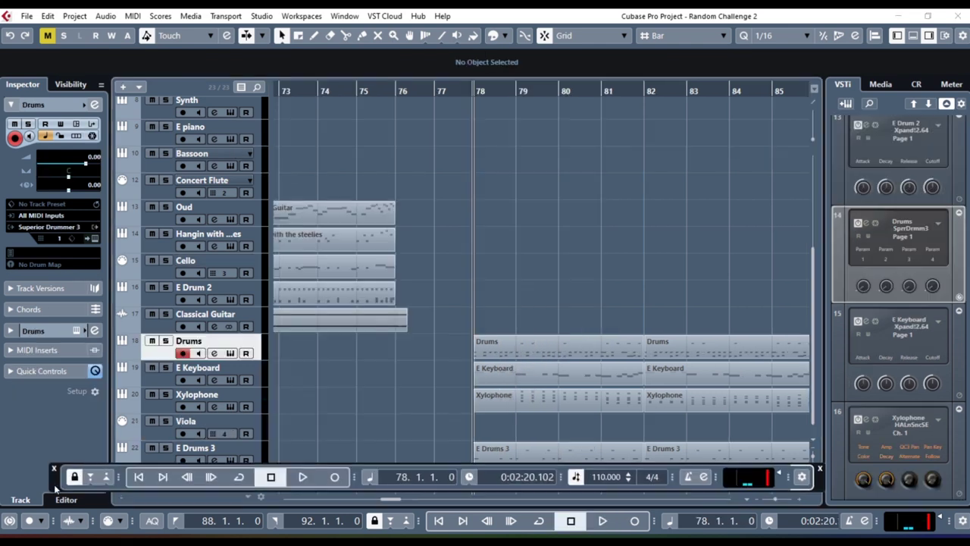
- Move the floating Transport panel slightly and play back the complete fourth piece from bar 78 until past its end
{"action": "left_click_drag", "start_coordinate": [55, 489], "coordinate": [76, 491]}
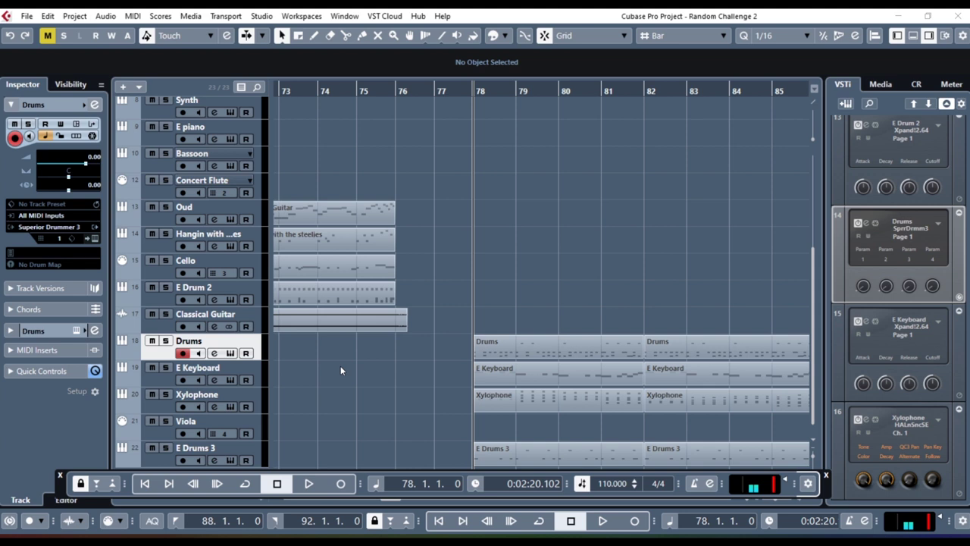
{"action": "key", "text": "space"}
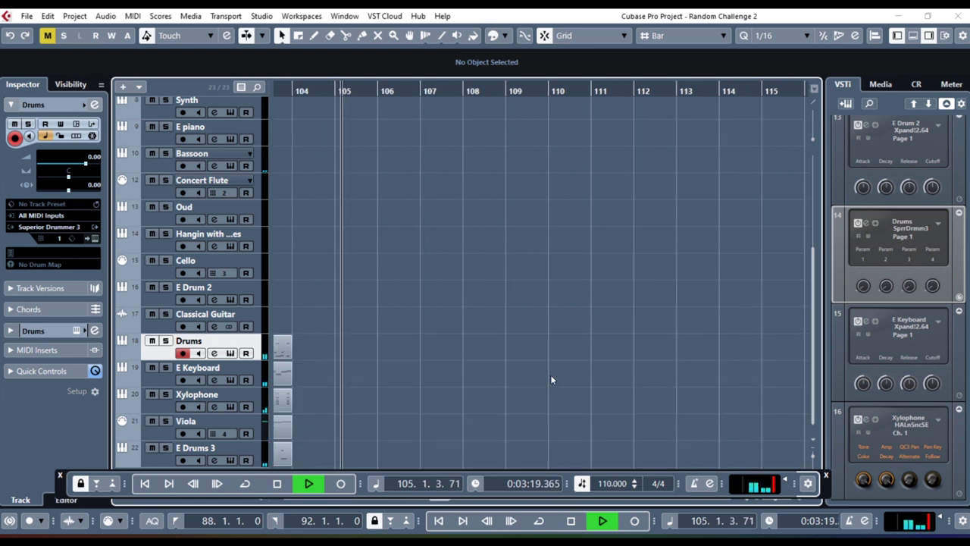
{"action": "key", "text": "space"}
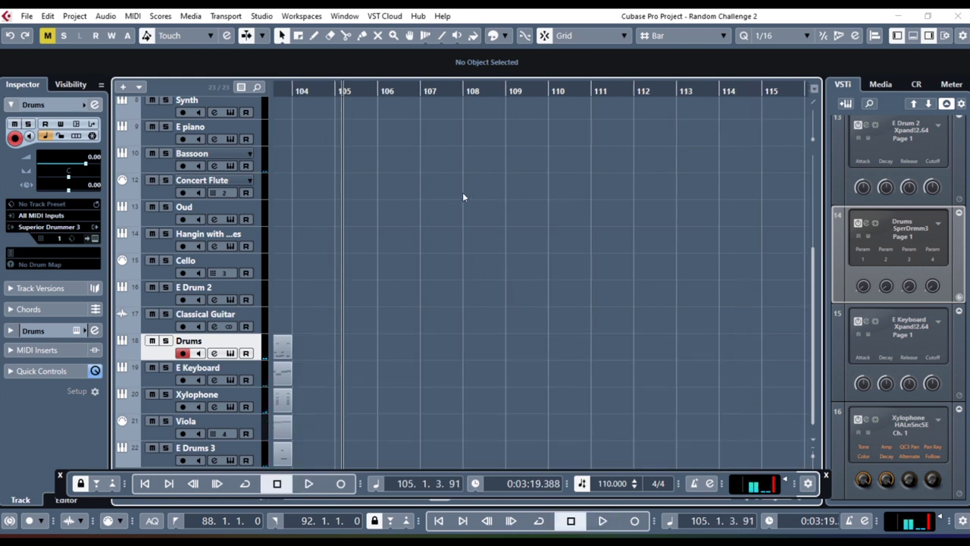